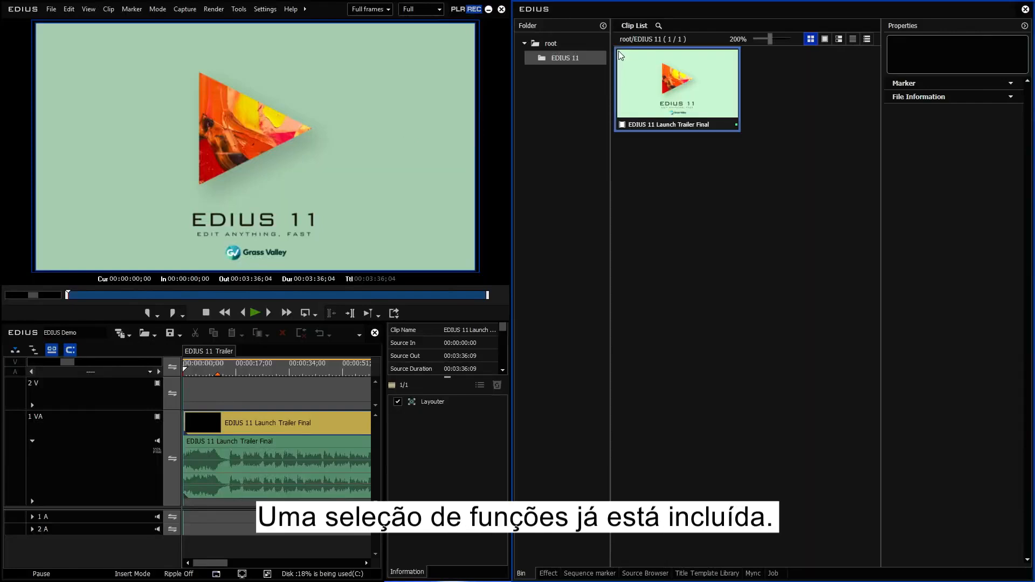
Open the bin clip's context menu to examine its entries.
right_click(619, 50)
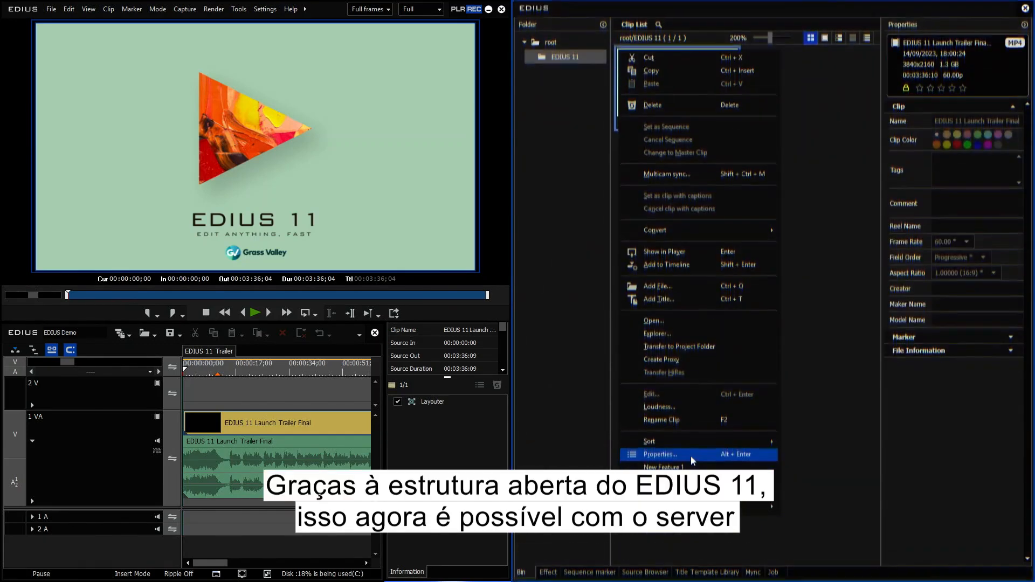
mouse_move(754, 507)
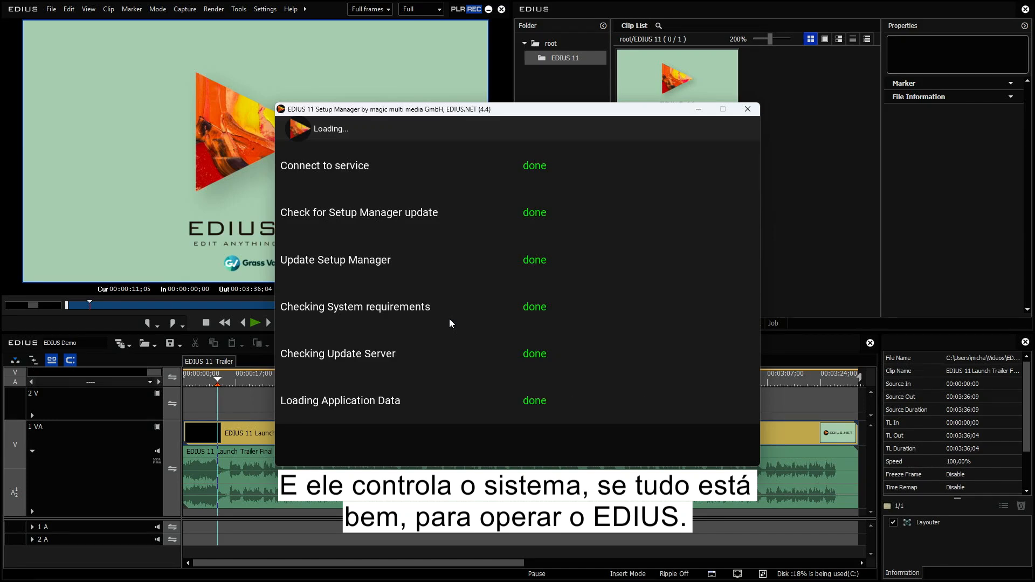
Review the applications listed in the EDIUS 11 Setup Manager and close it.
left_click(599, 434)
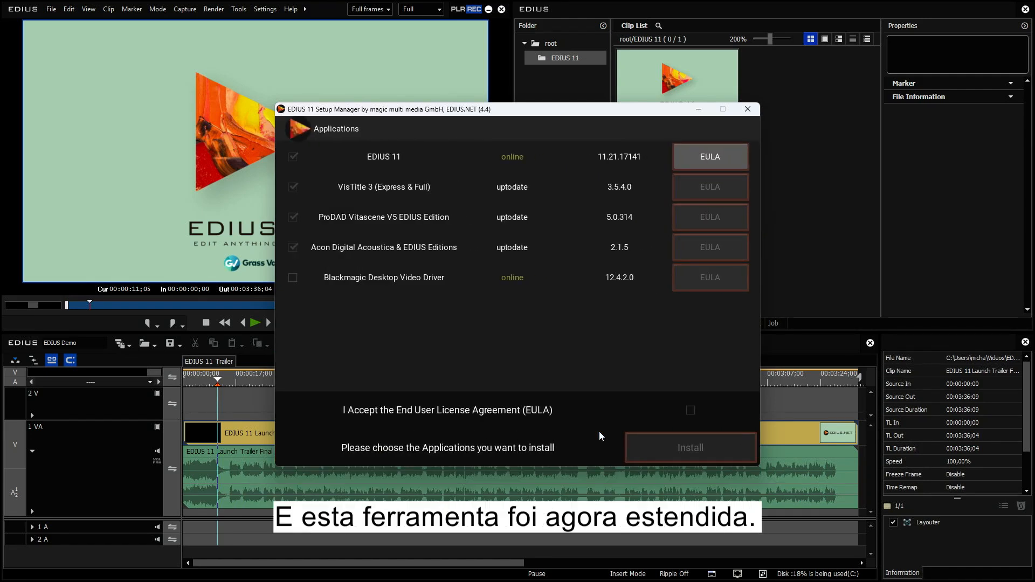
left_click(742, 112)
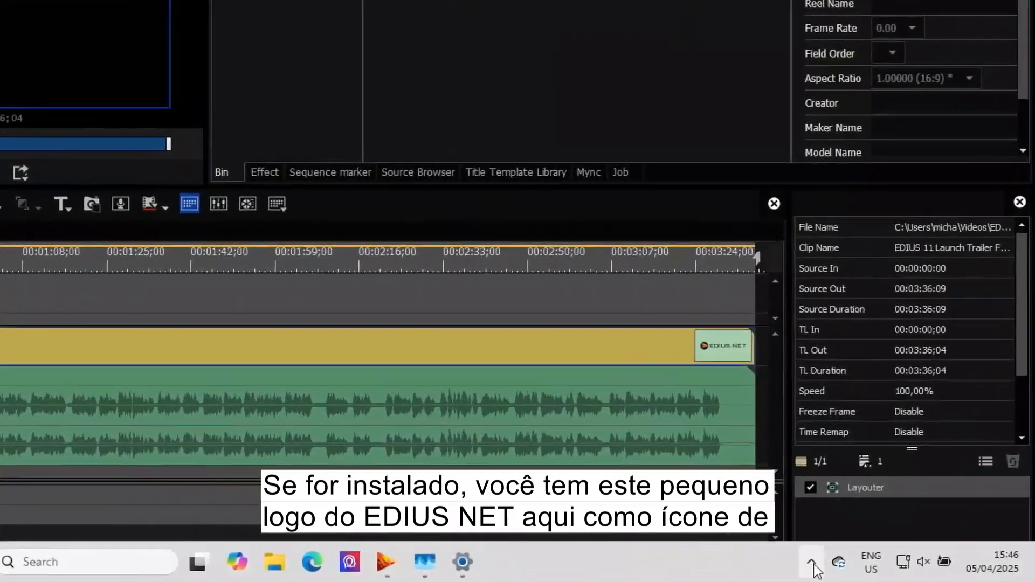
Open the BAT Server Panel from the EDIUS.NET icon in the system tray.
left_click(894, 569)
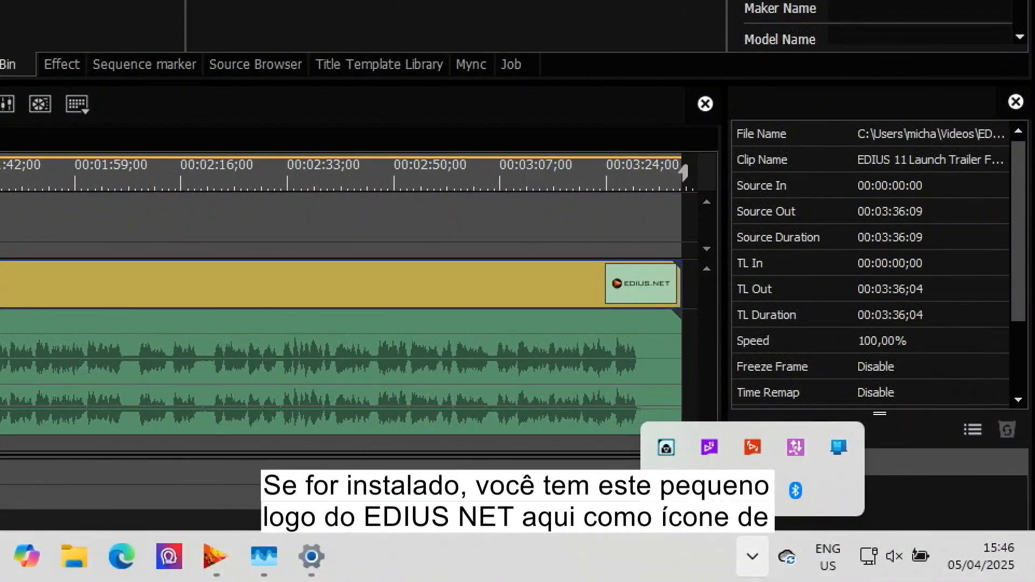
right_click(715, 500)
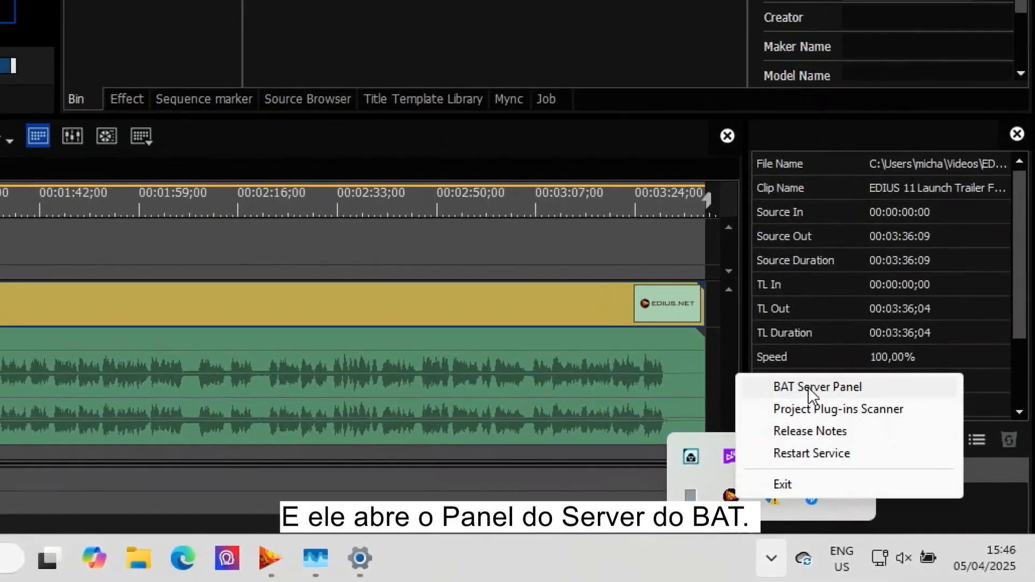
left_click(794, 373)
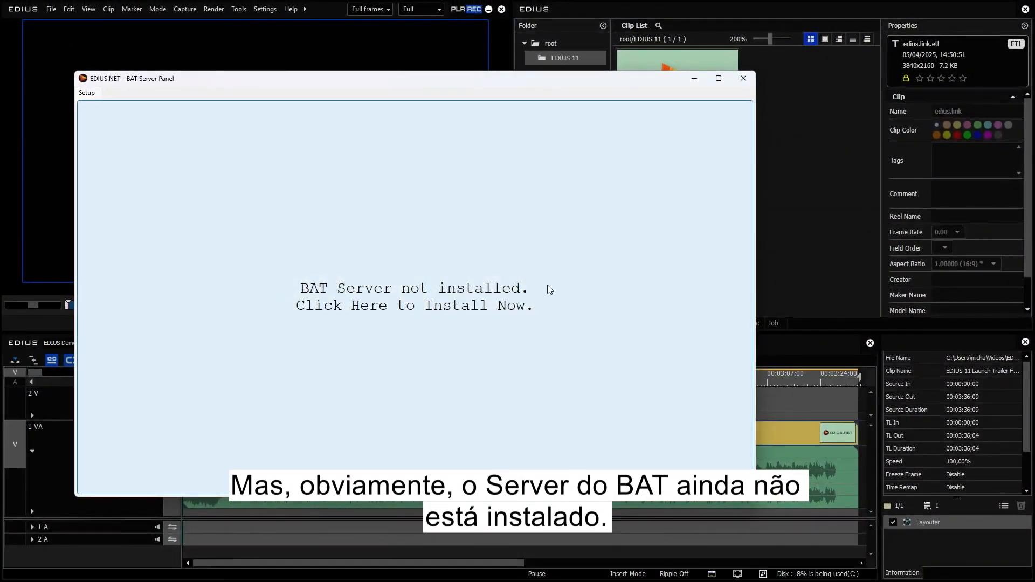
Launch the BAT Server installation and also select the speech to text (iNPU, iGPU) and QTGMC - avisynth components.
left_click(514, 259)
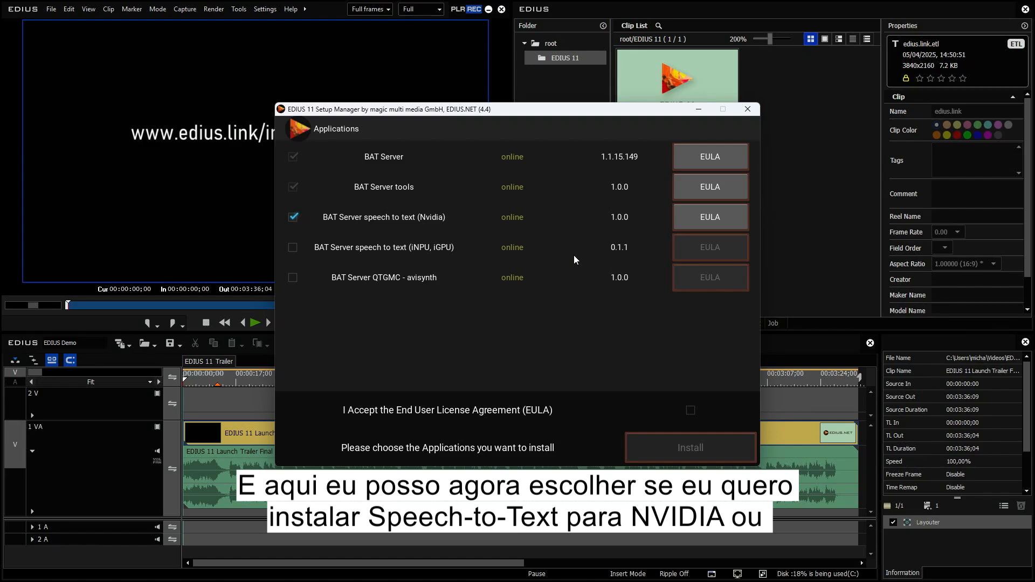
left_click(293, 248)
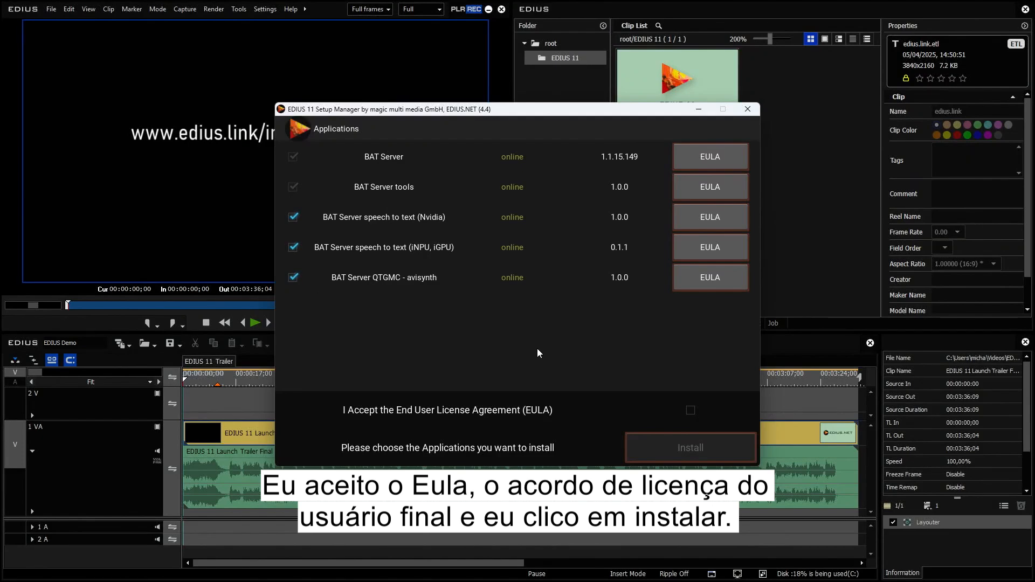
Accept the End User License Agreement, install the selected BAT Server components, and exit the setup.
left_click(691, 411)
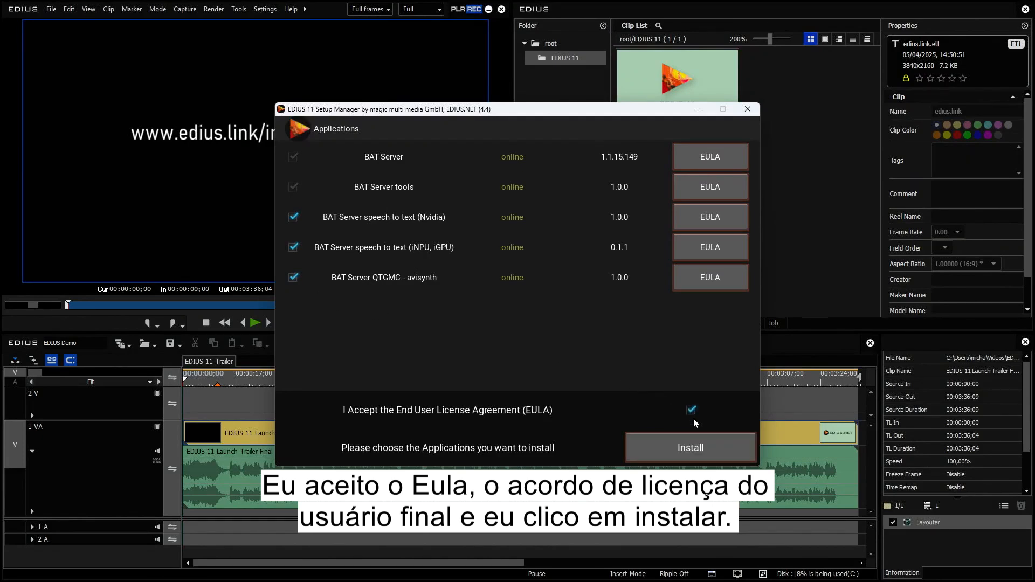
left_click(696, 446)
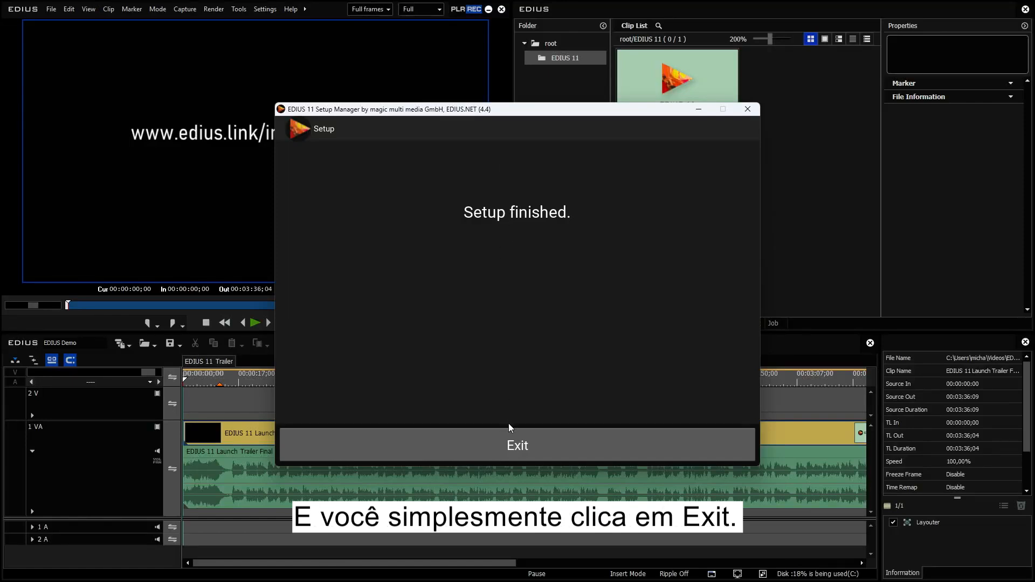
left_click(537, 439)
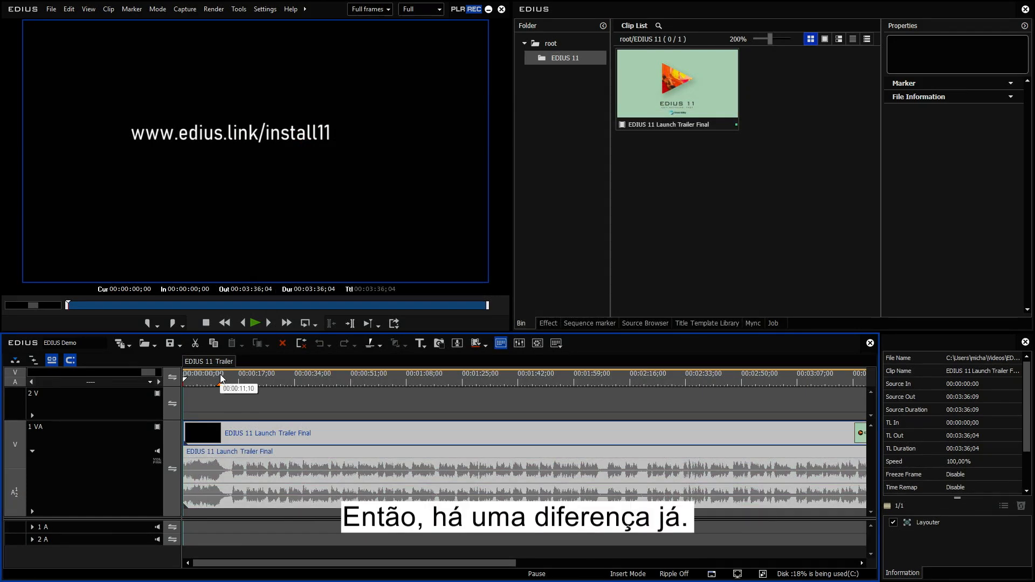
Position the playhead near the start and examine the bin clip and timeline clip context menus.
left_click(220, 379)
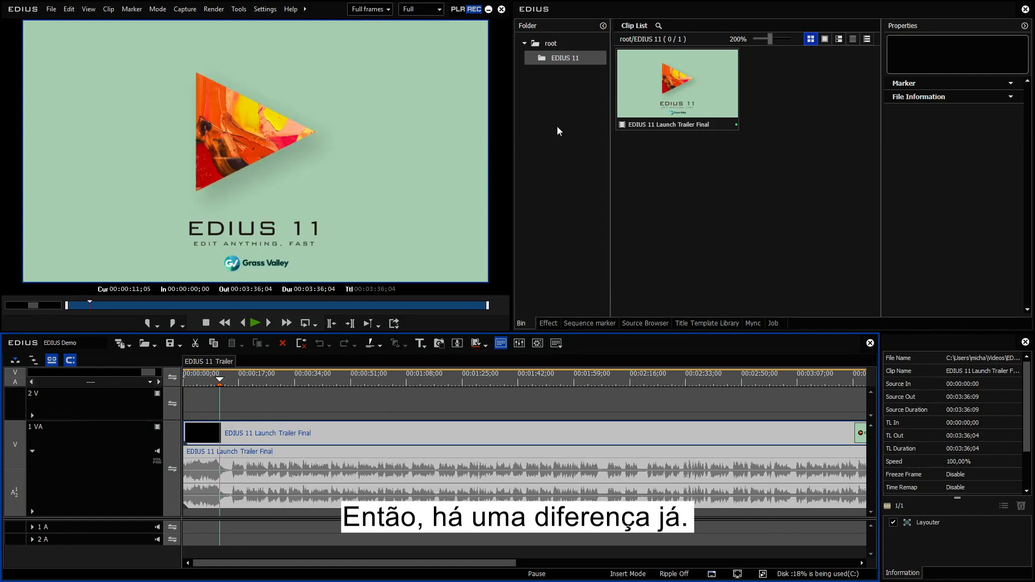
right_click(643, 72)
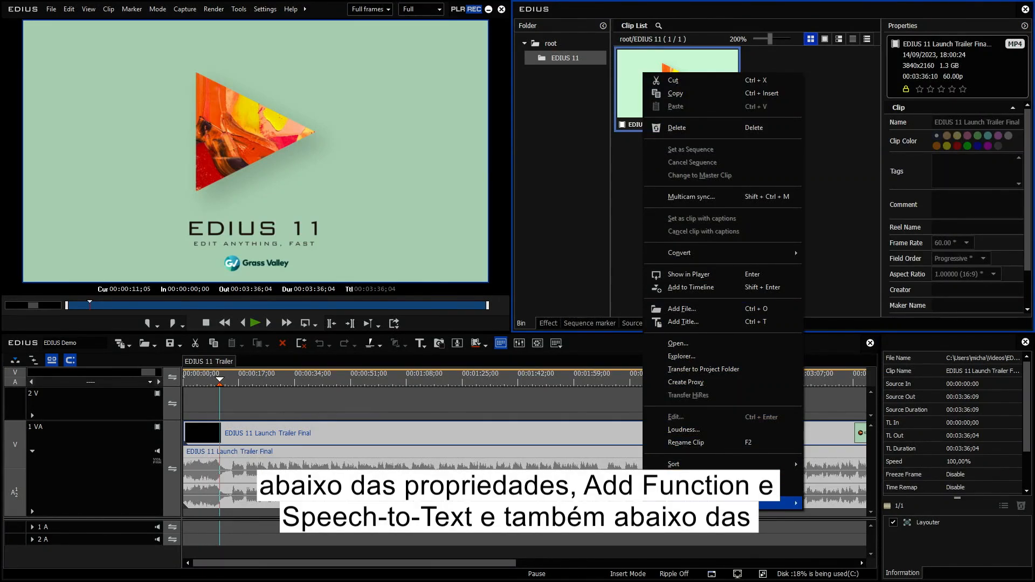
left_click(474, 433)
right_click(474, 432)
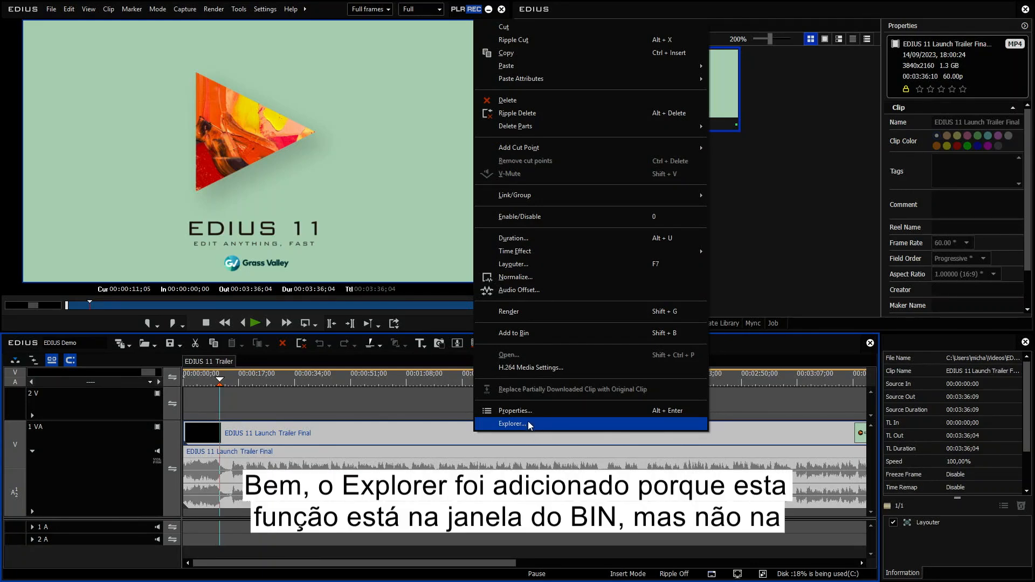
left_click(737, 162)
Examine the bin clip's context menu for the added Explorer, Add function and Speech To Text entries.
right_click(715, 112)
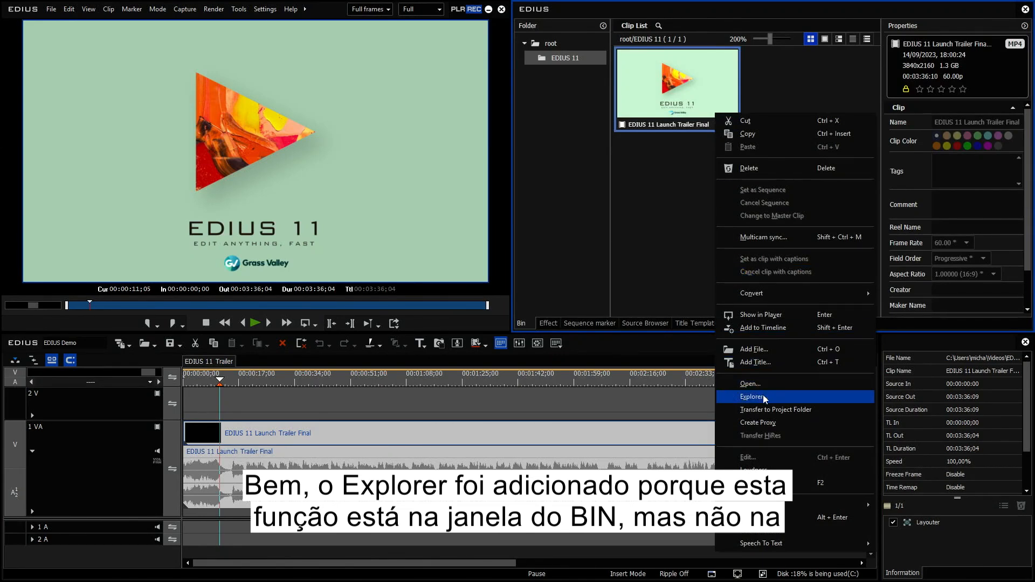
left_click(626, 260)
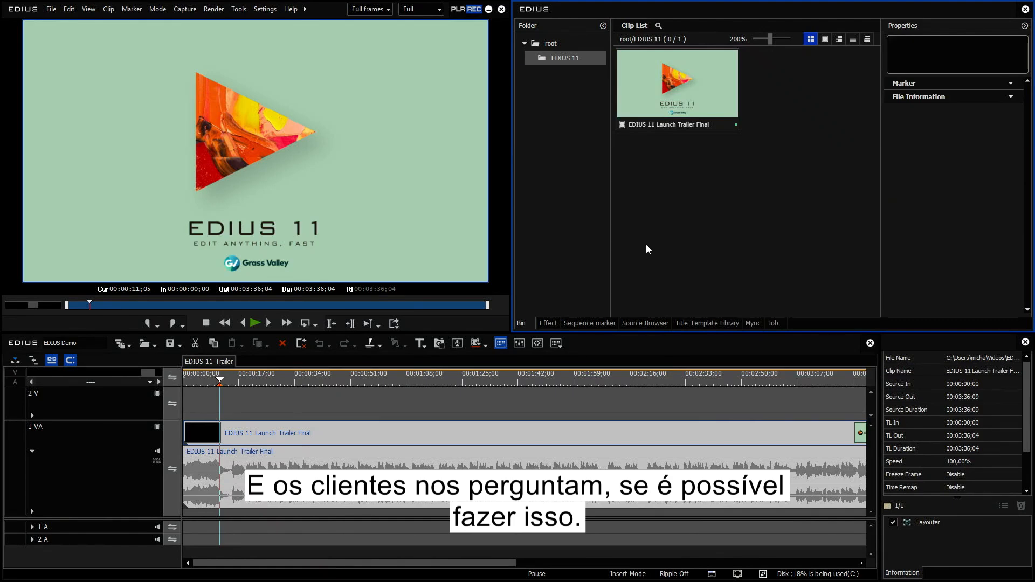
right_click(658, 93)
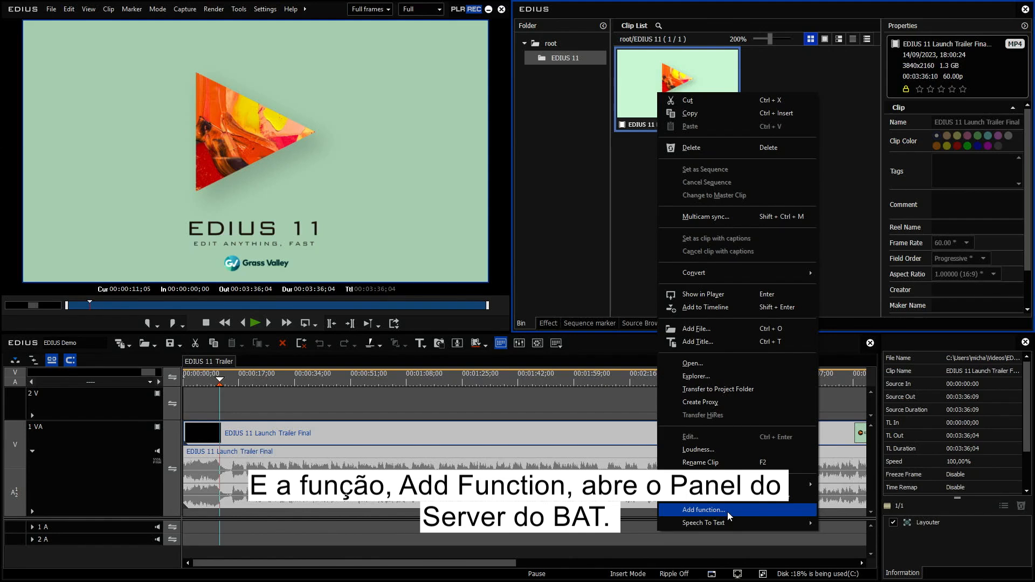
mouse_move(728, 523)
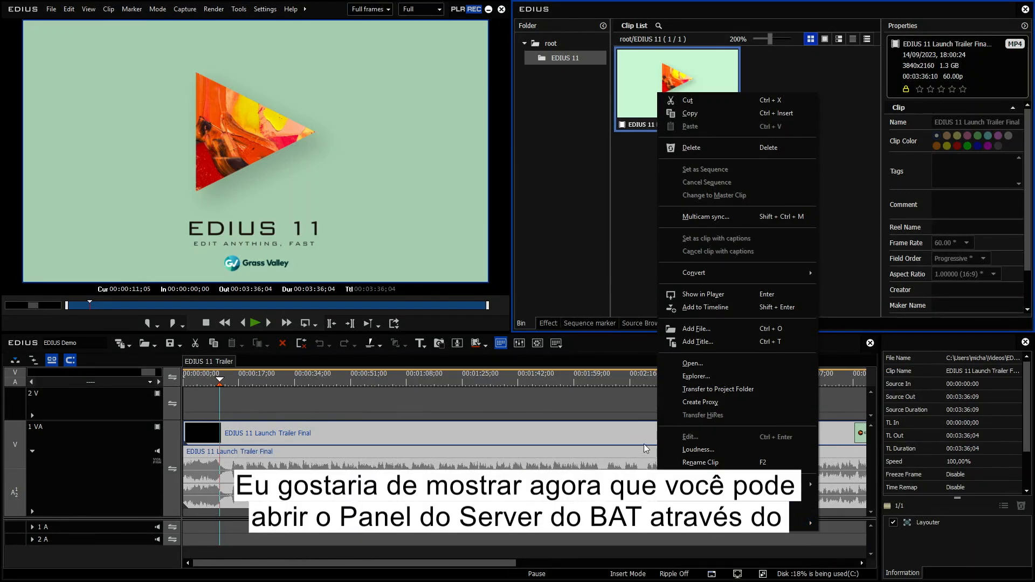
left_click(624, 216)
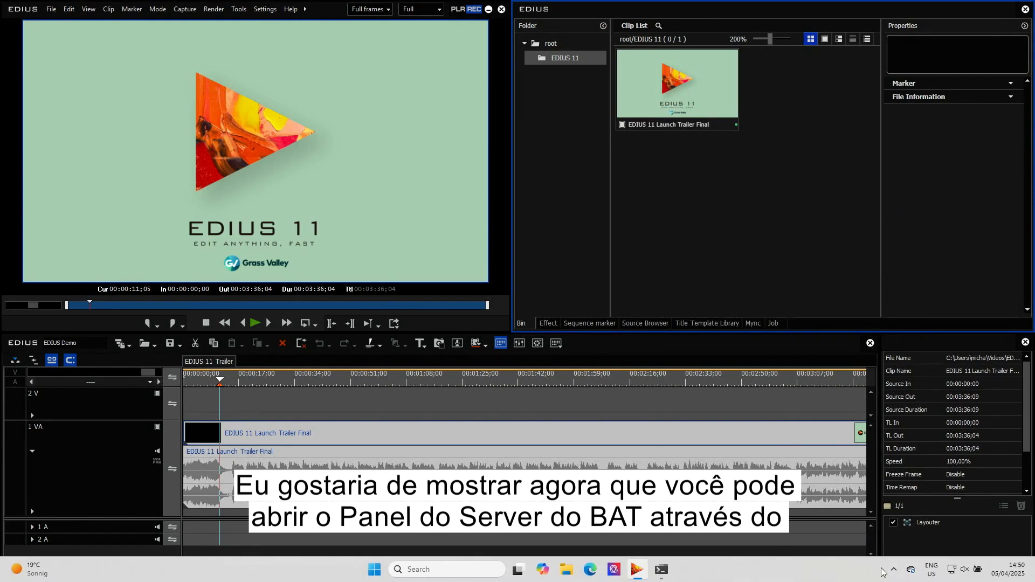
Reopen the BAT Server Panel from the EDIUS.NET tray icon.
left_click(895, 569)
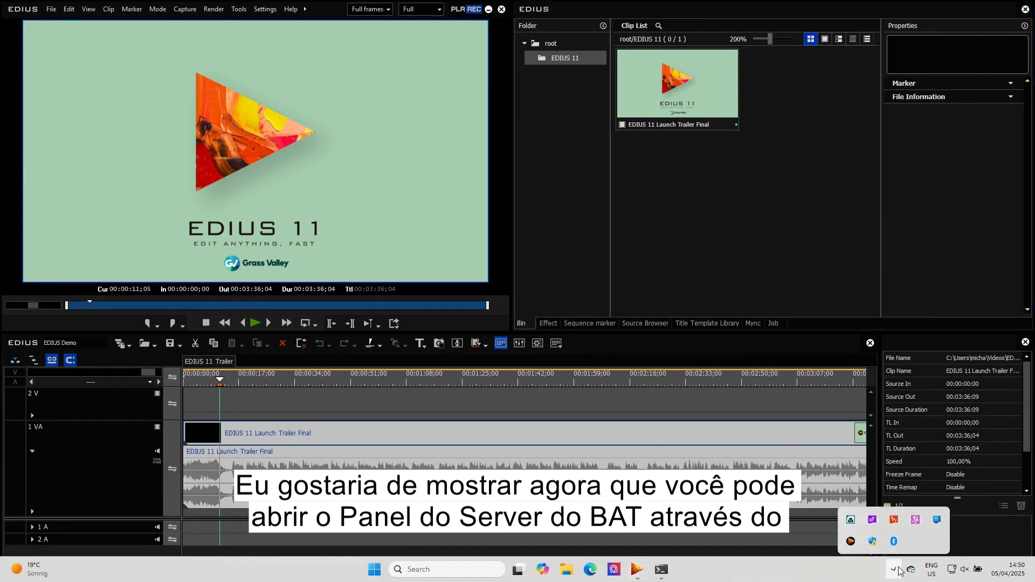
right_click(851, 537)
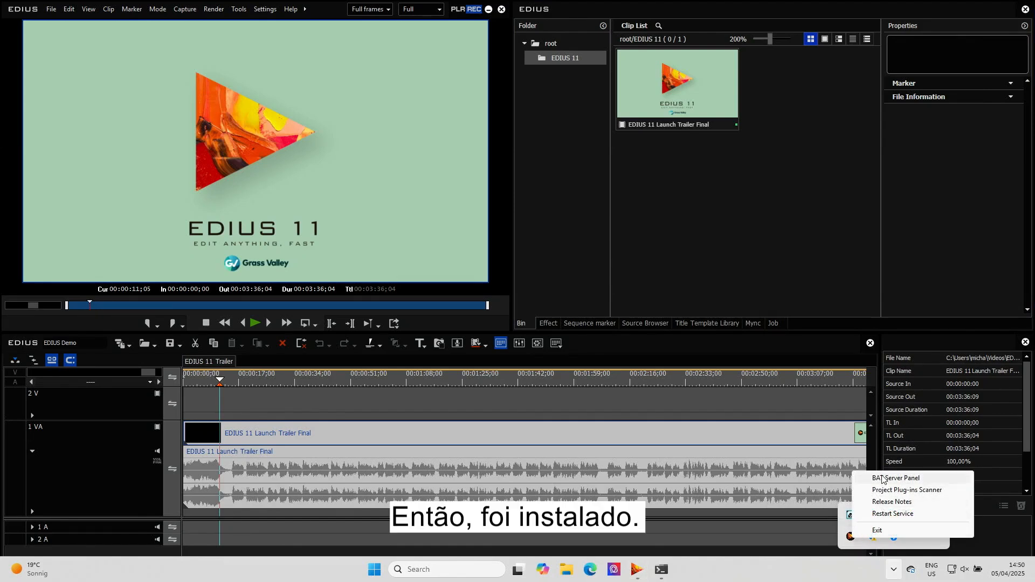
left_click(925, 479)
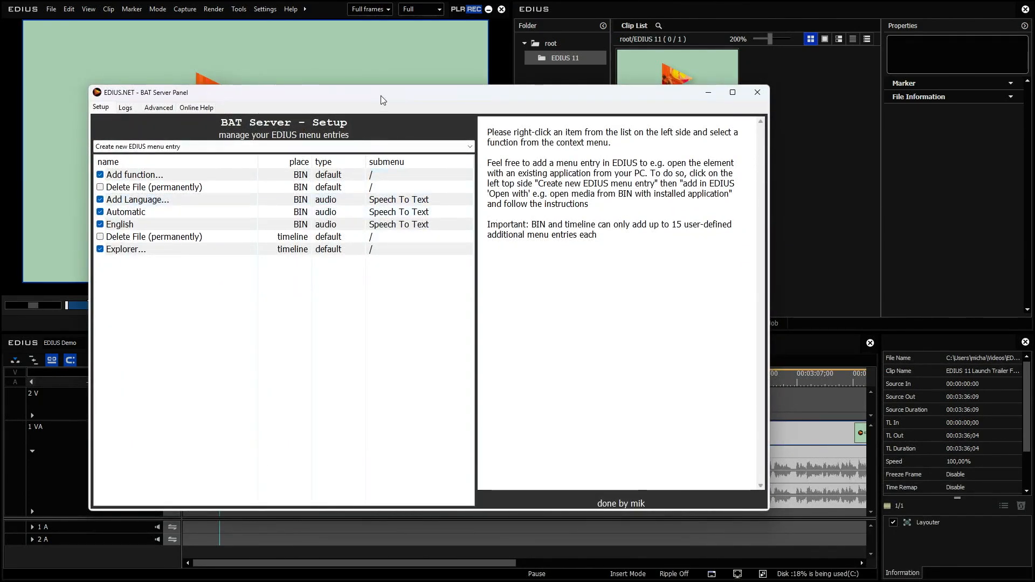
Enable the BIN menu entry Delete File (permanently) and minimize the BAT Server Panel.
left_click_drag(381, 91, 432, 92)
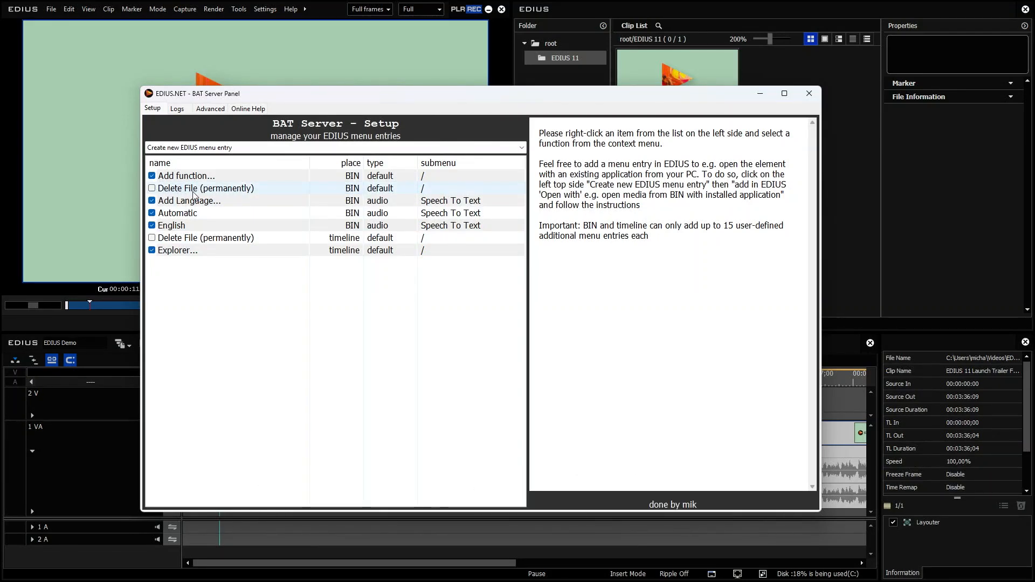
left_click(152, 189)
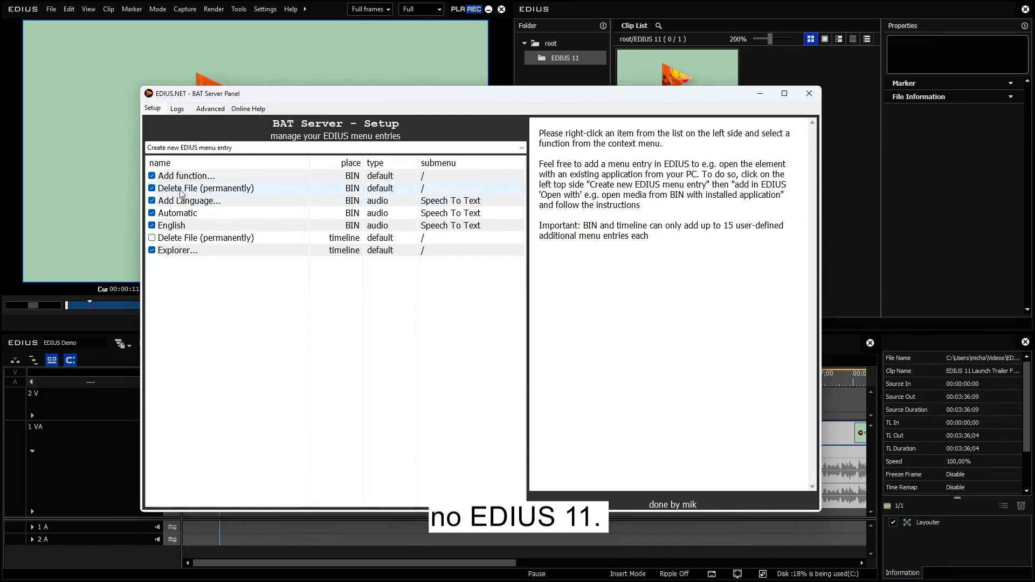
left_click(757, 95)
Check the bin clip's context menu for the new entry and restore the BAT Server Panel.
right_click(681, 97)
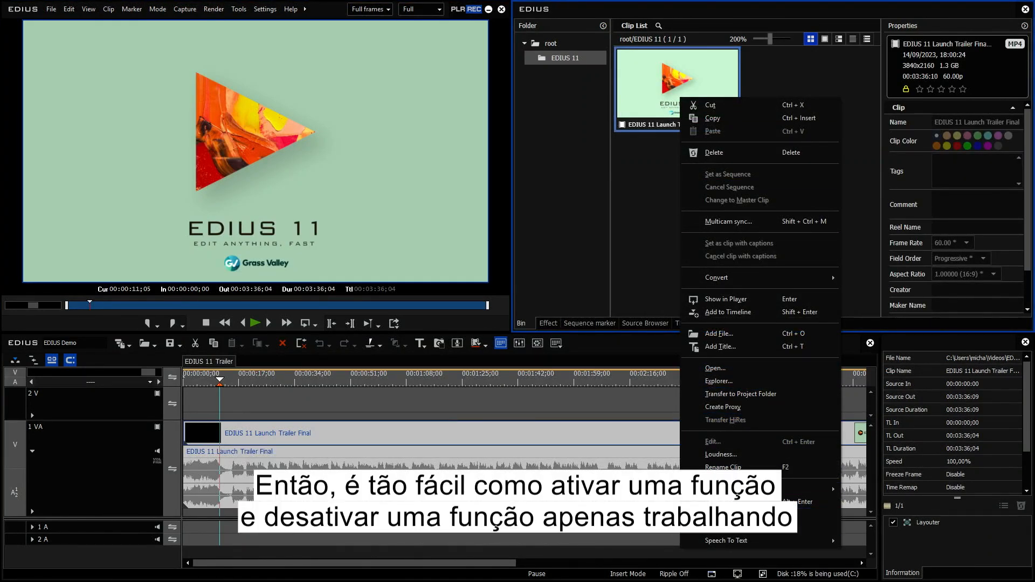
left_click(673, 579)
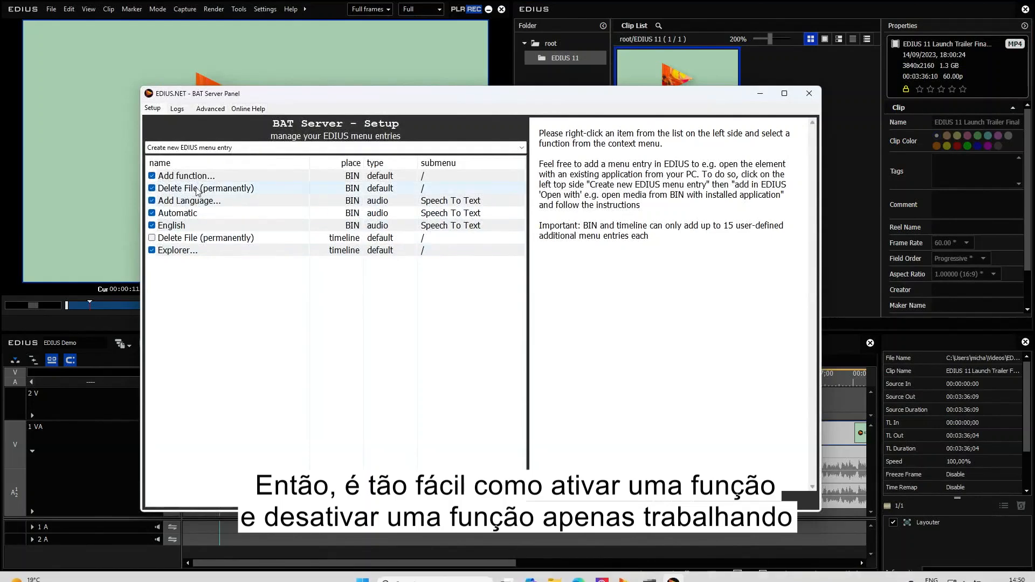
Review the bin clip's context menu once more and bring the BAT Server Panel back.
left_click(668, 60)
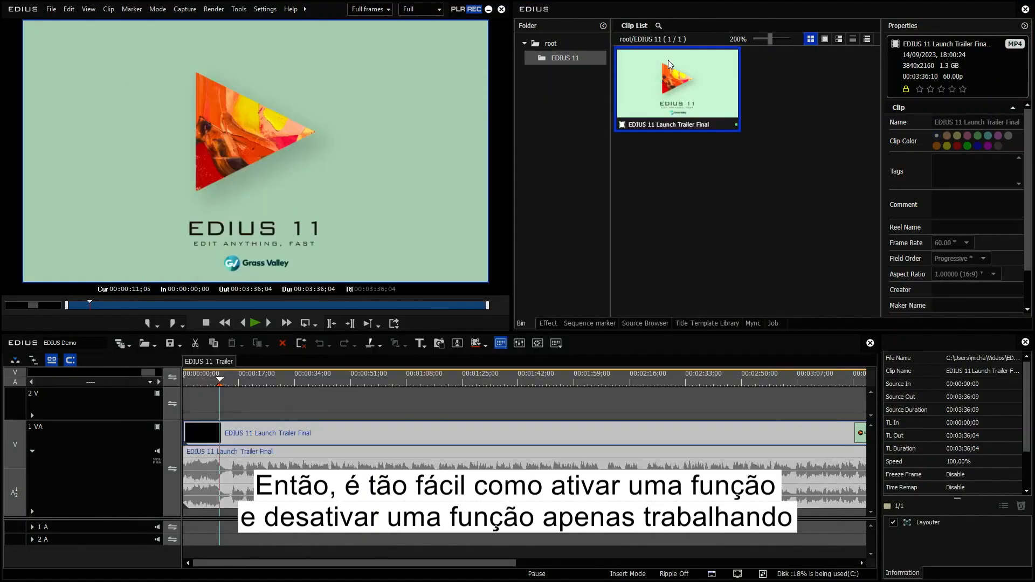
right_click(668, 60)
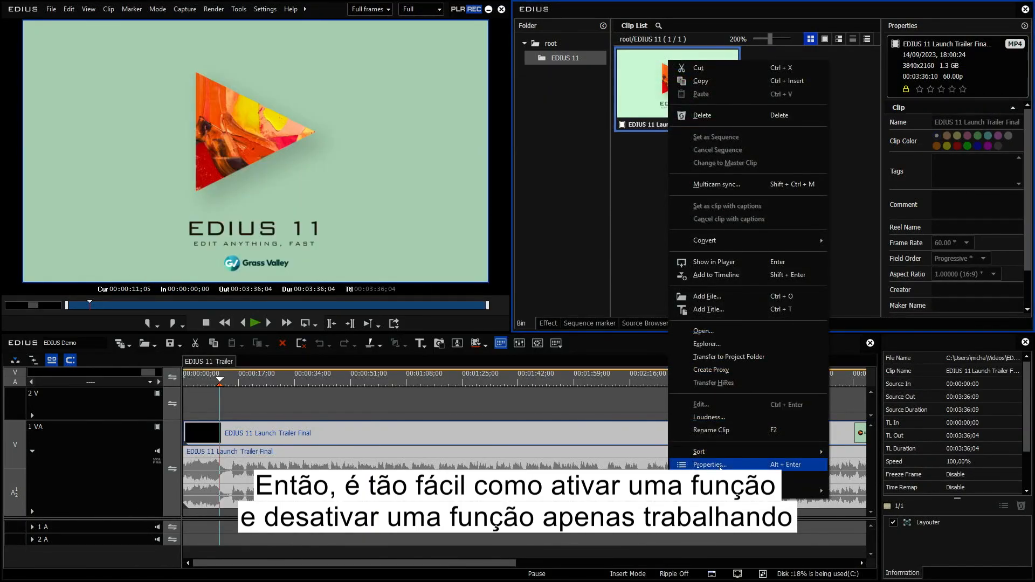
left_click(674, 576)
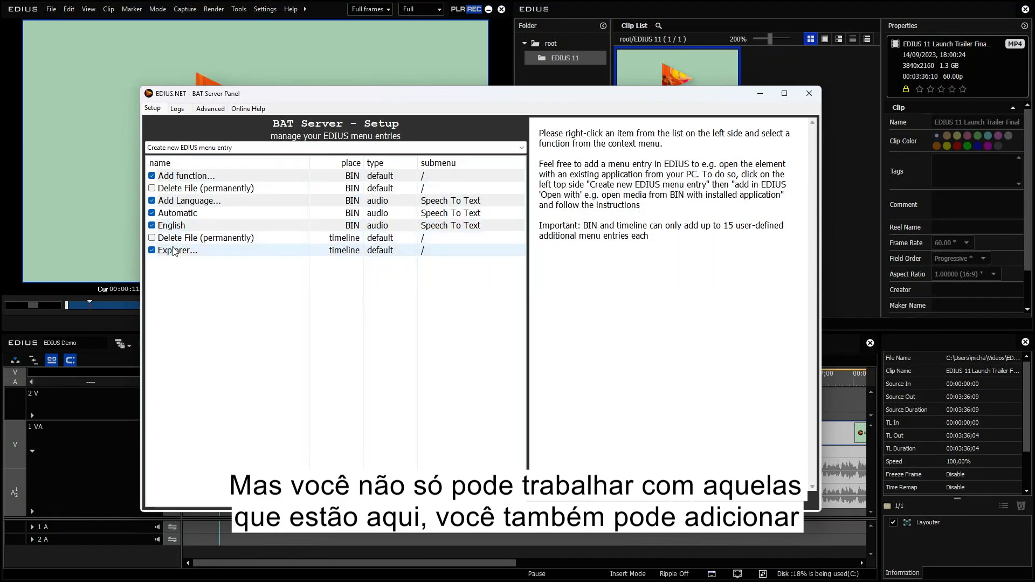
Create a new 'Open with' menu entry for the default media type, using the MediaInfo application.
left_click(240, 151)
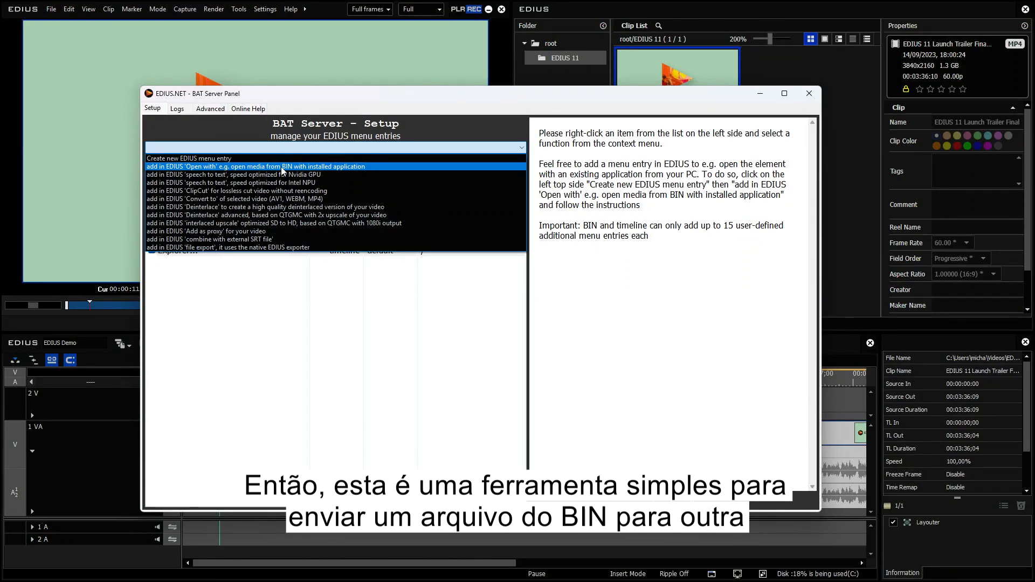
left_click(375, 170)
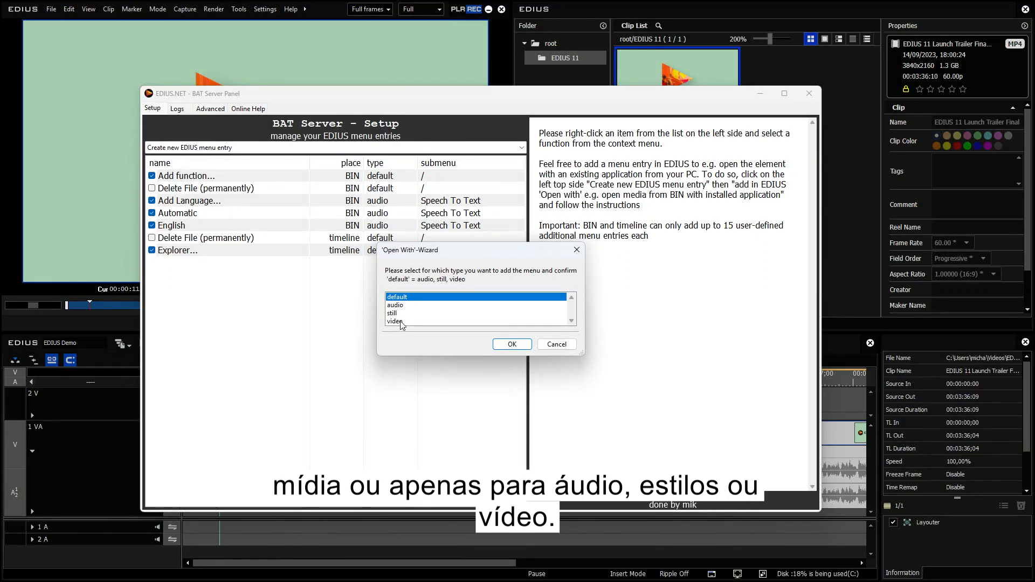
left_click(512, 345)
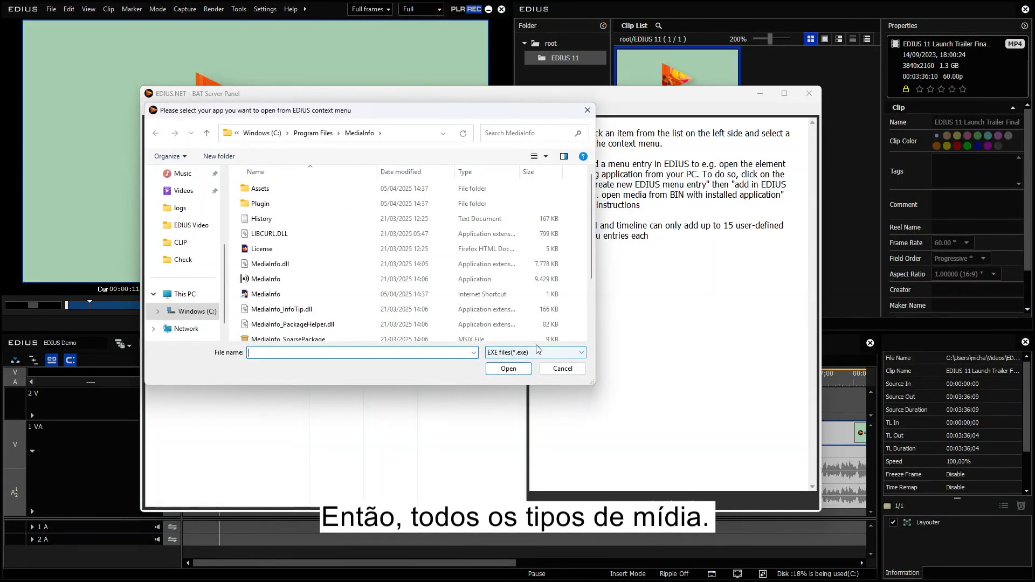
left_click(532, 281)
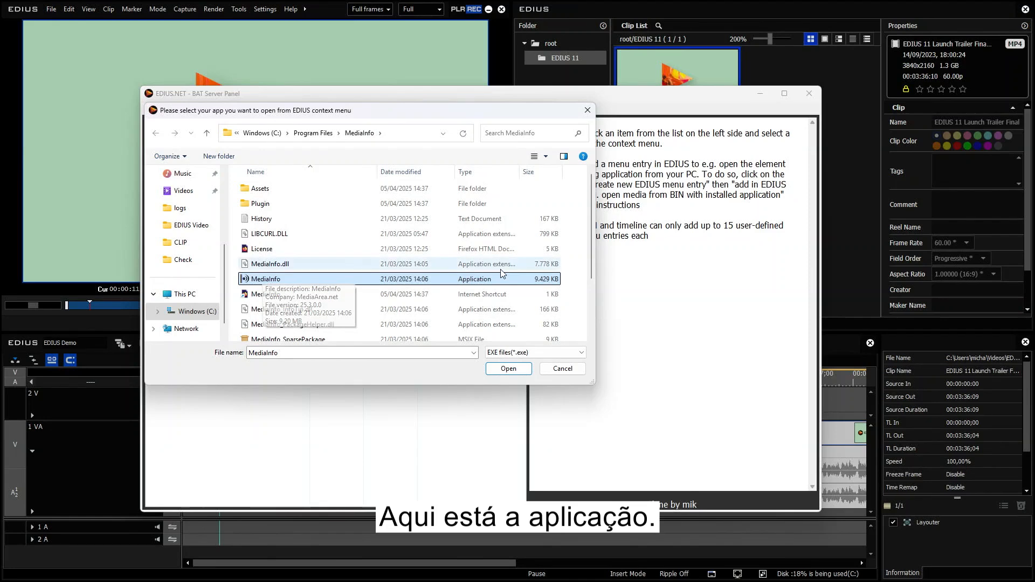
left_click(509, 369)
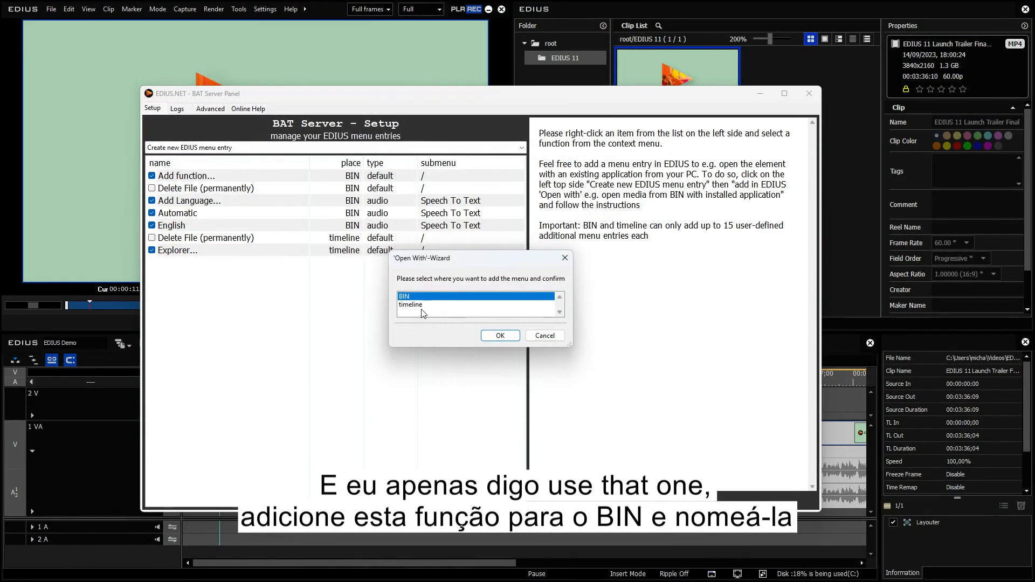
Place the new entry in the BIN and name it "more Mediainfo".
left_click(410, 305)
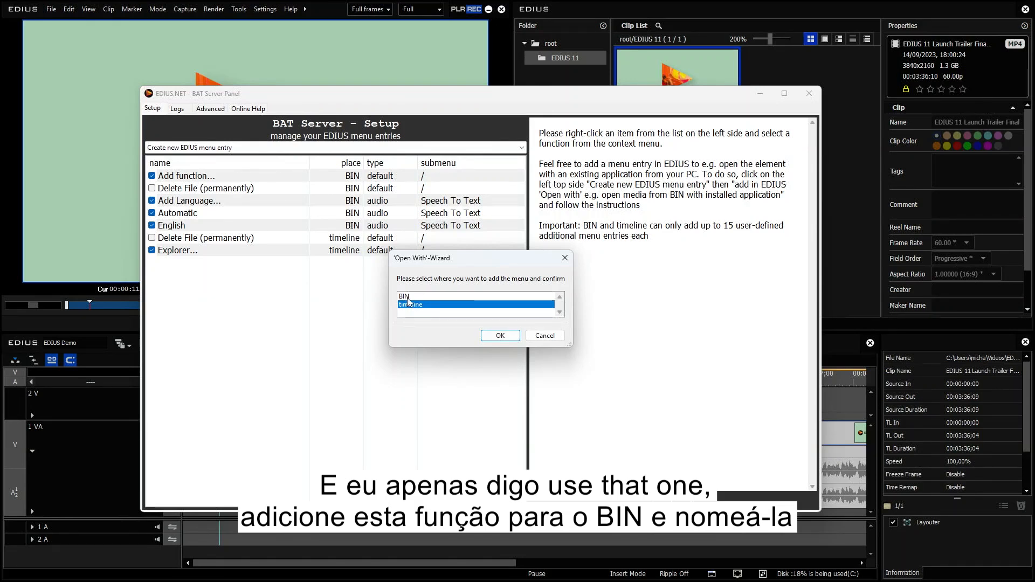
left_click(406, 296)
left_click(501, 335)
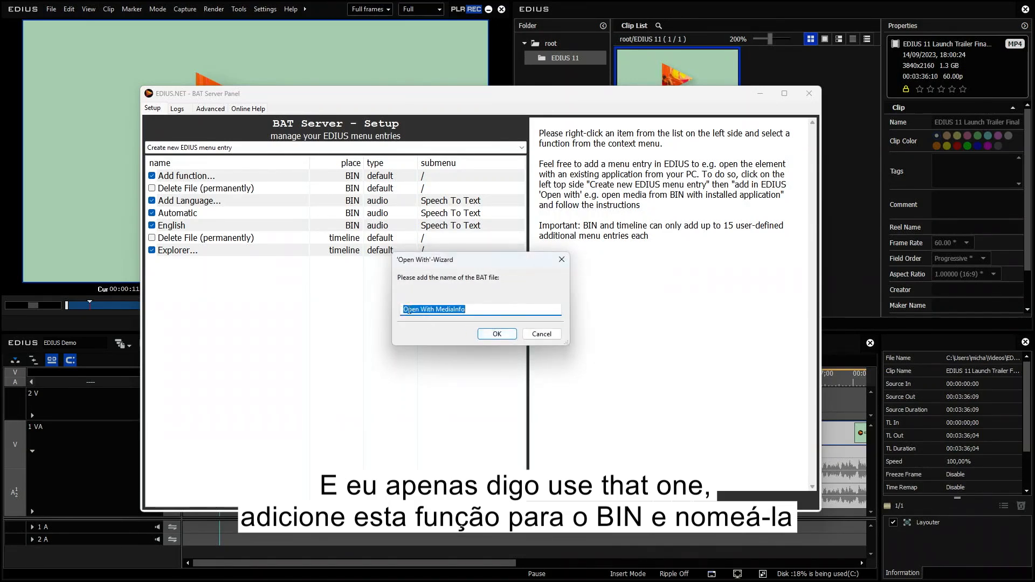
left_click(476, 310)
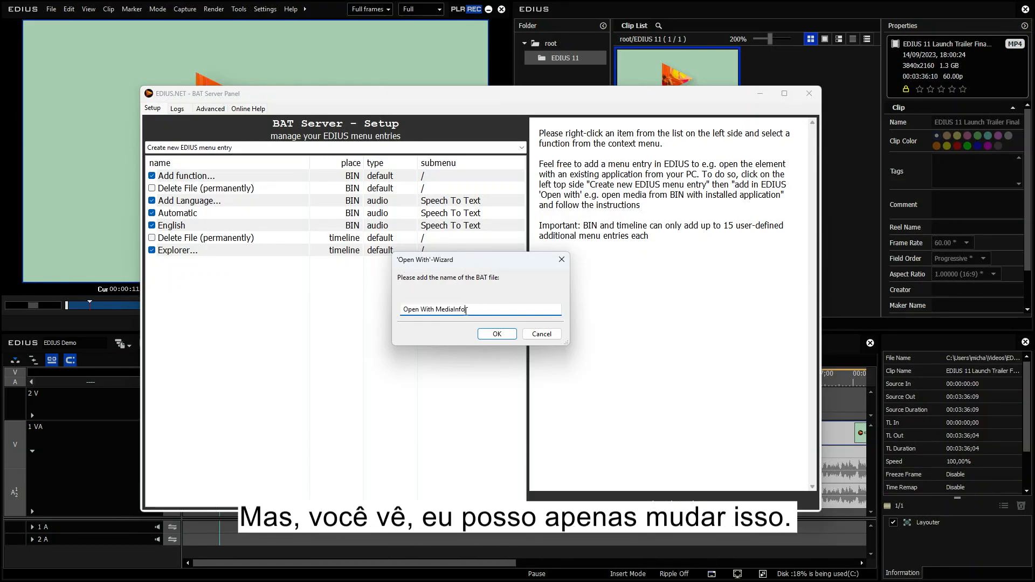
left_click_drag(465, 310, 381, 312)
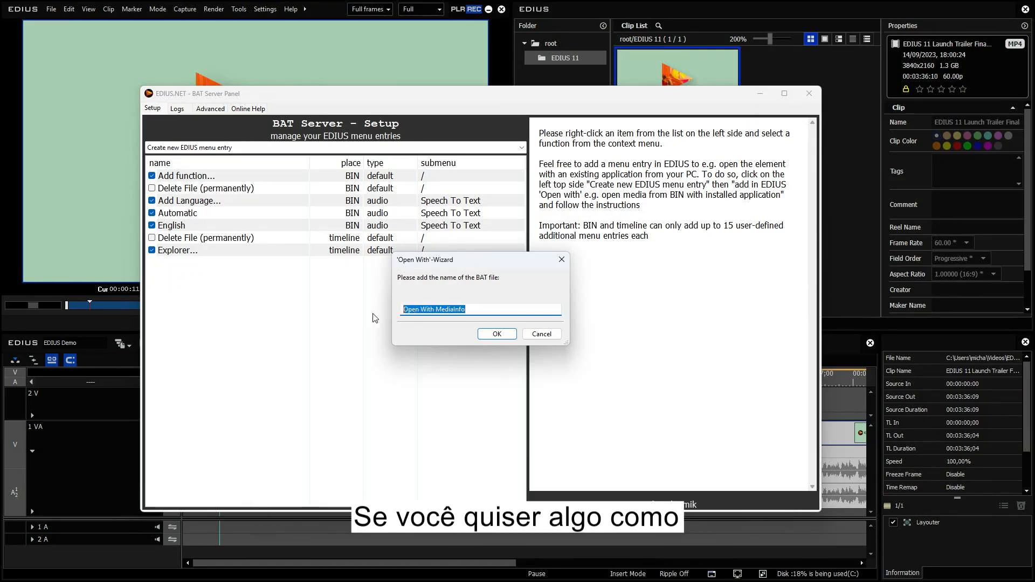
type("G")
key("BackSpace")
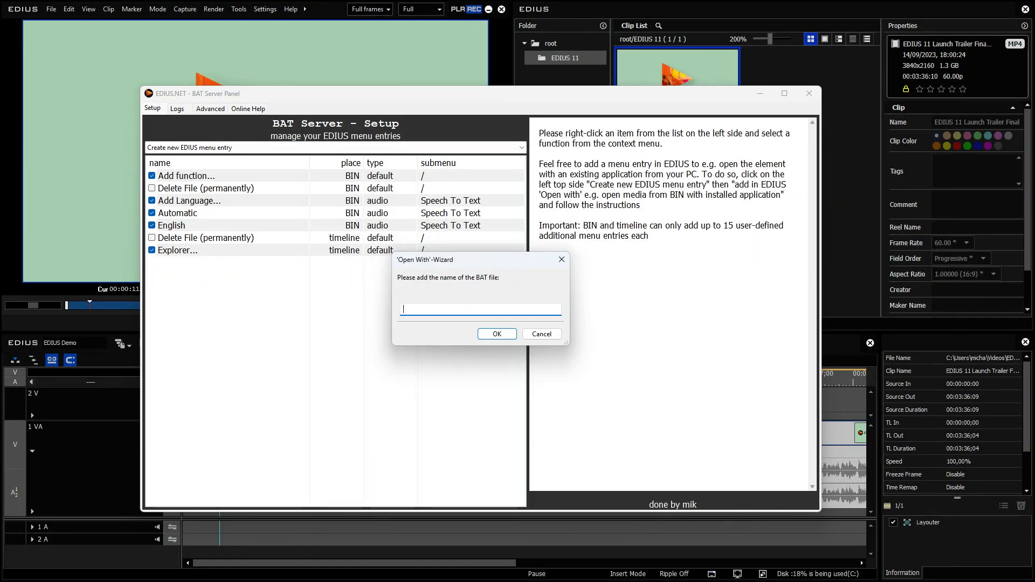
type("more Mediainfo")
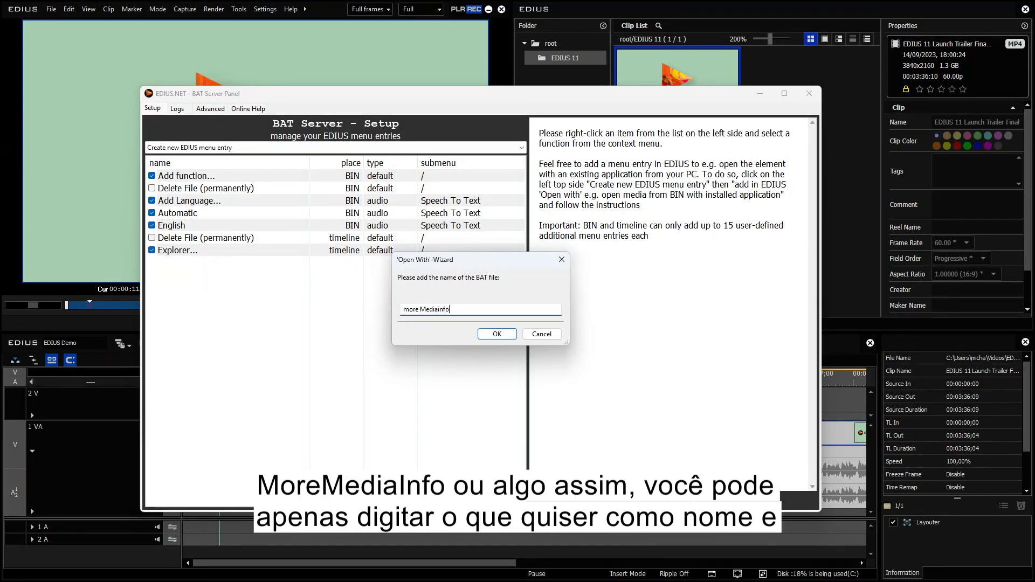
left_click(497, 334)
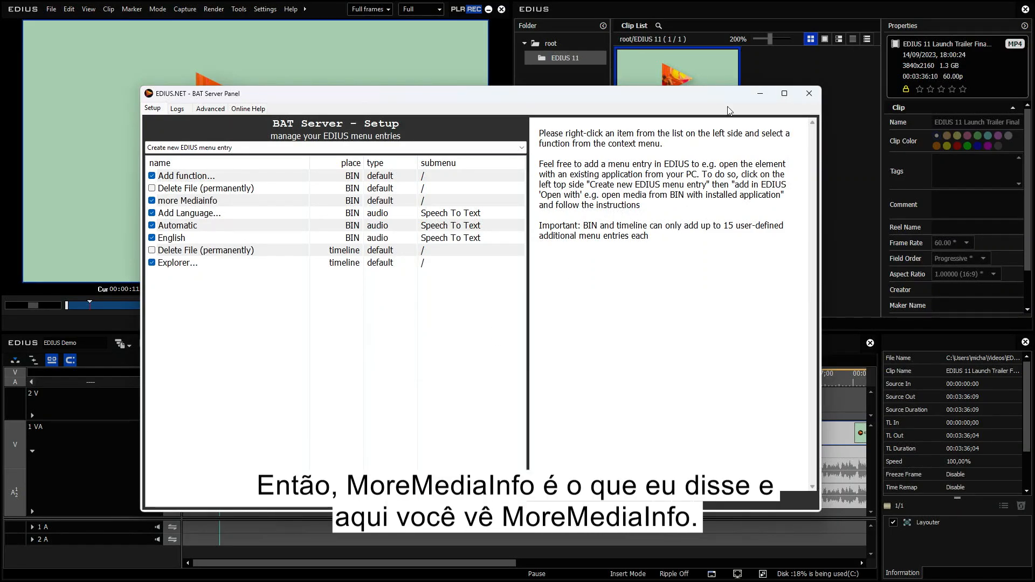
Open the bin clip in MediaInfo through the new "more Mediainfo" context-menu entry, then close MediaInfo.
right_click(713, 71)
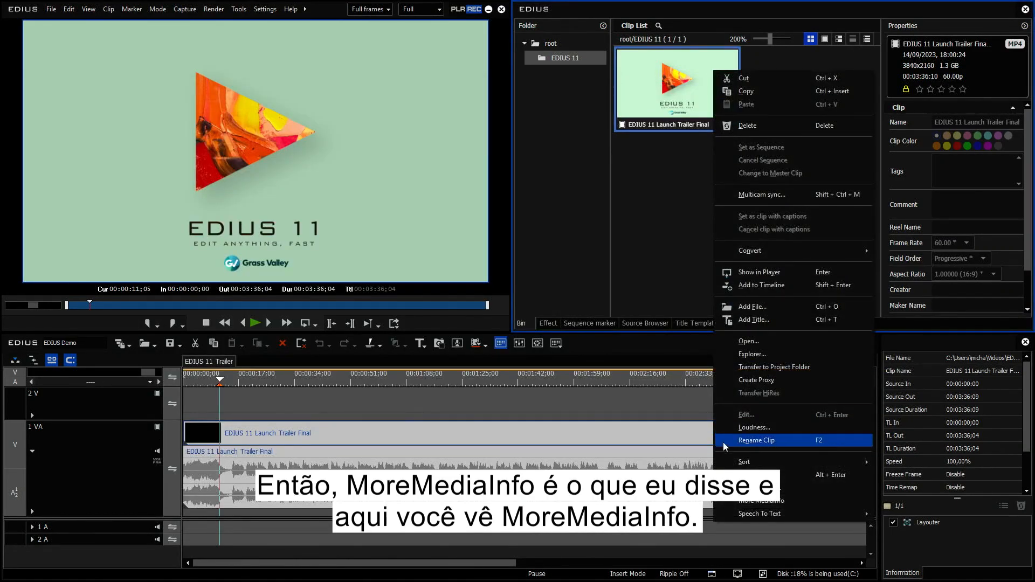
left_click(795, 498)
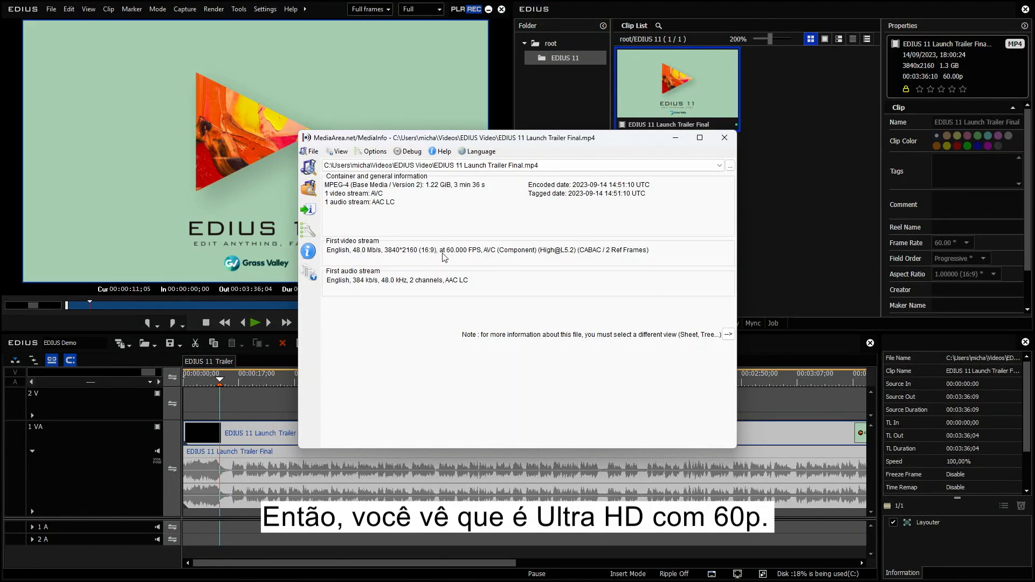
left_click(724, 138)
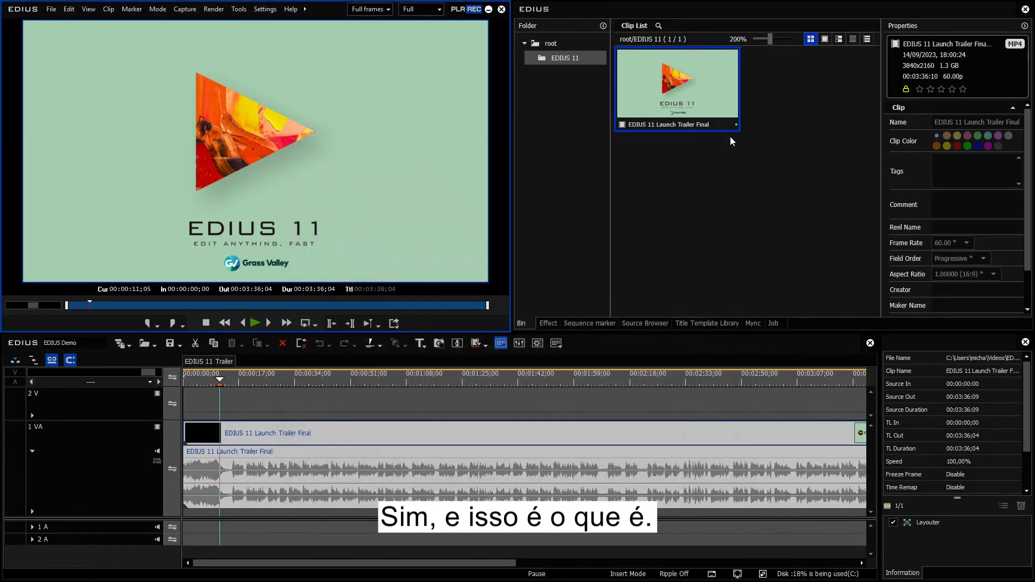
Reopen the BAT Server Panel via the clip's Add function entry and examine the "more Mediainfo" entry's options and BAT preview.
right_click(662, 96)
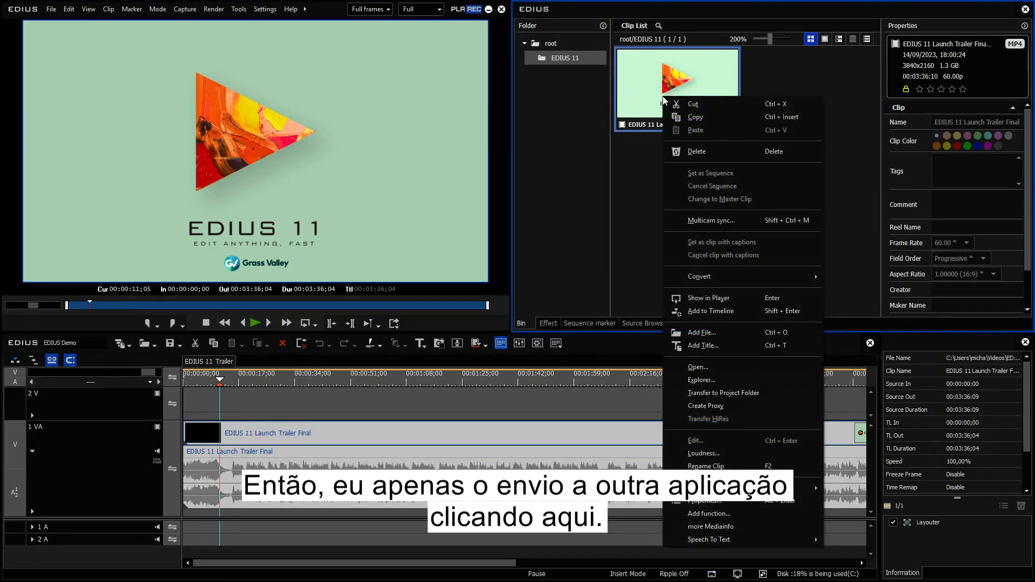
left_click(710, 513)
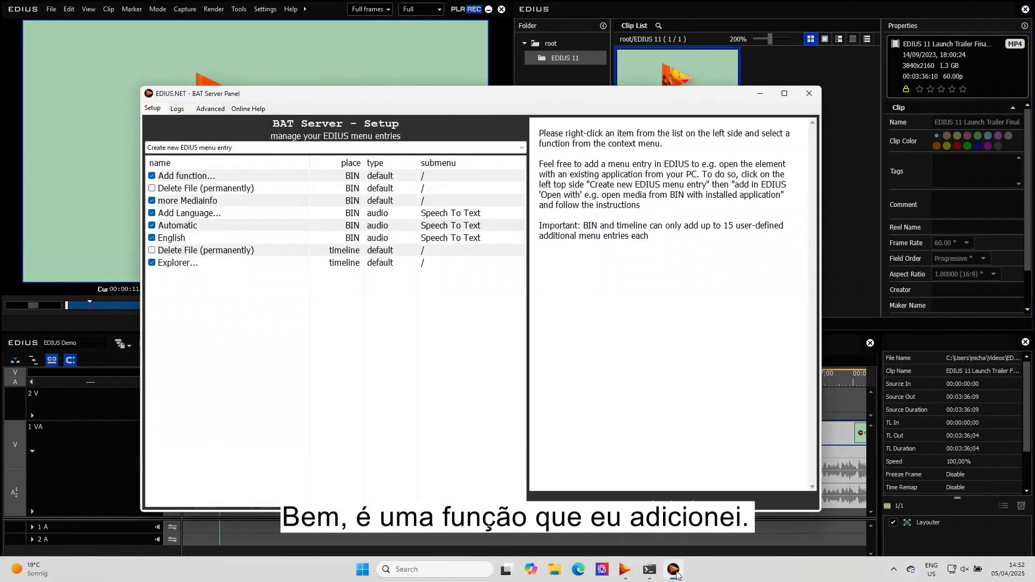
left_click(184, 201)
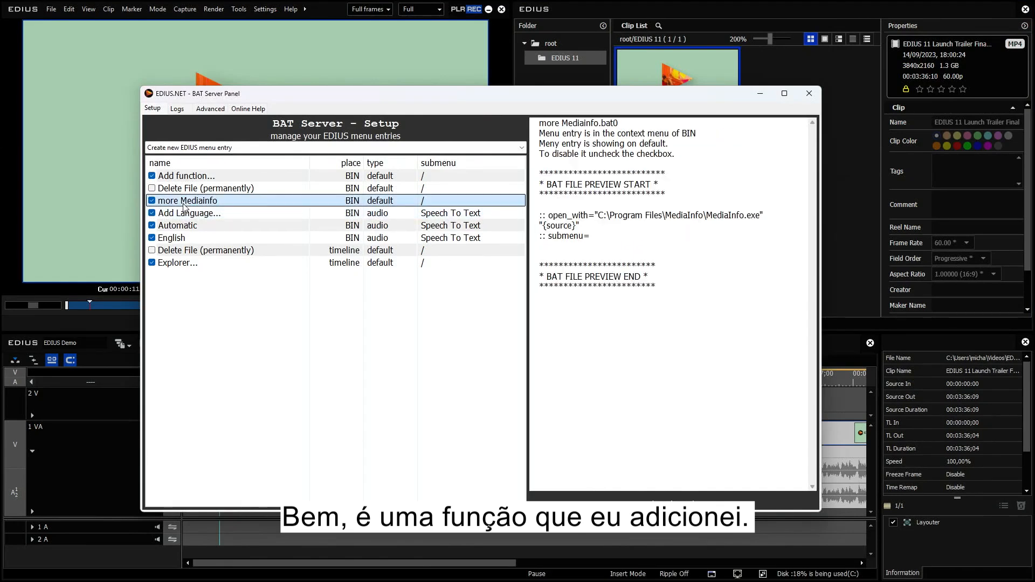
left_click(152, 202)
left_click(153, 201)
right_click(159, 200)
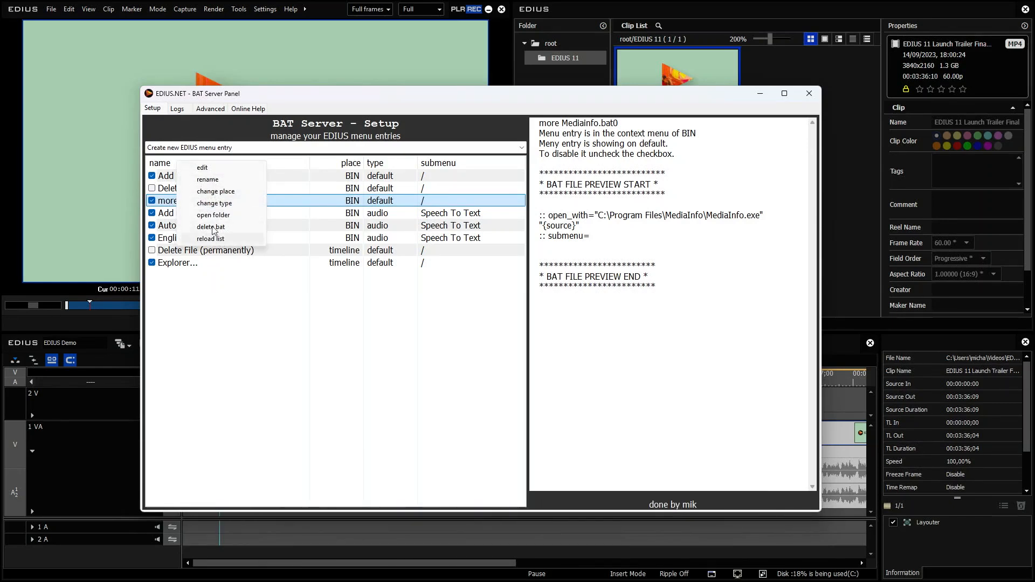
left_click(165, 201)
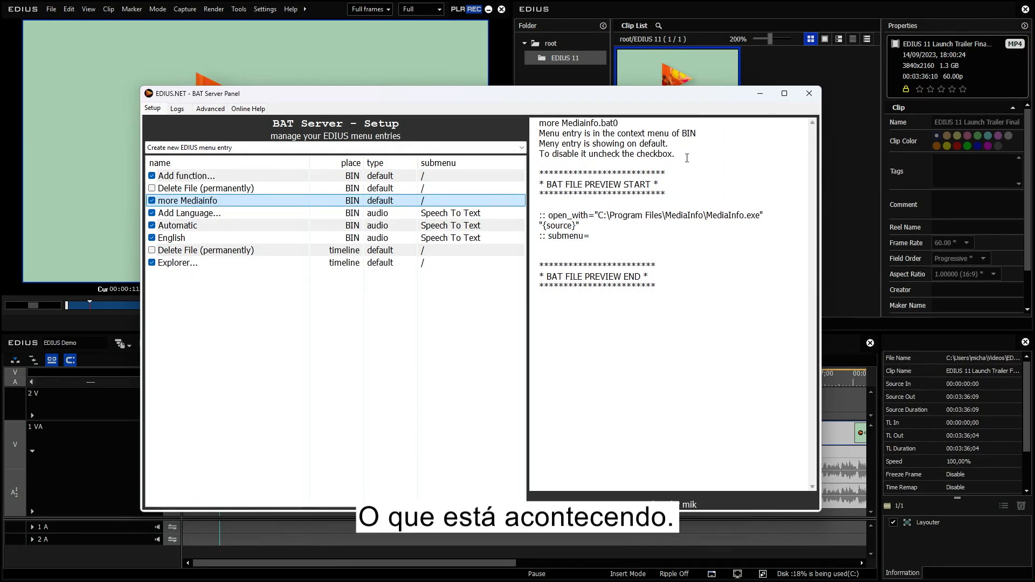
left_click_drag(540, 215, 597, 232)
left_click(580, 225)
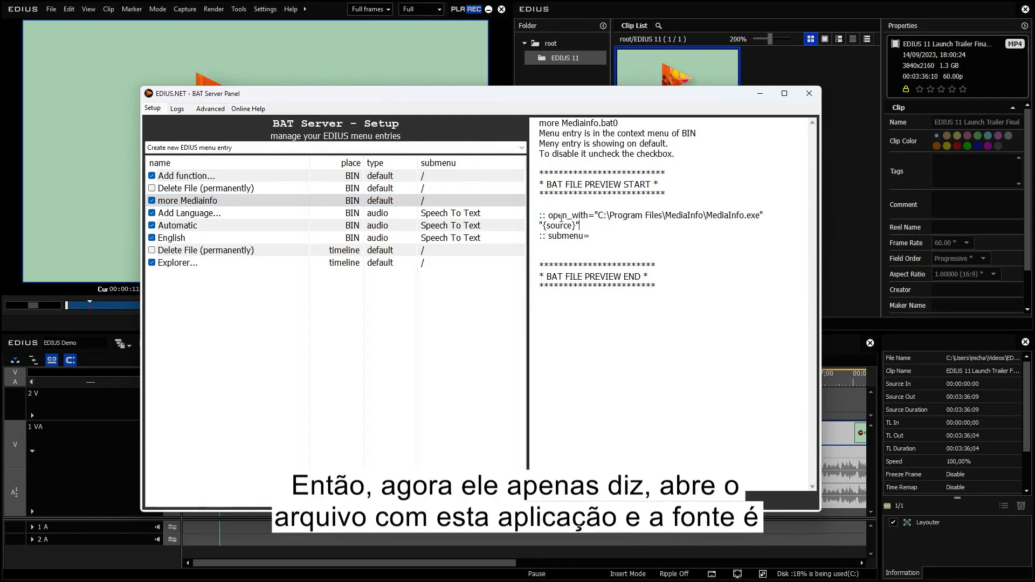
left_click_drag(551, 215, 762, 215)
left_click_drag(578, 226, 542, 226)
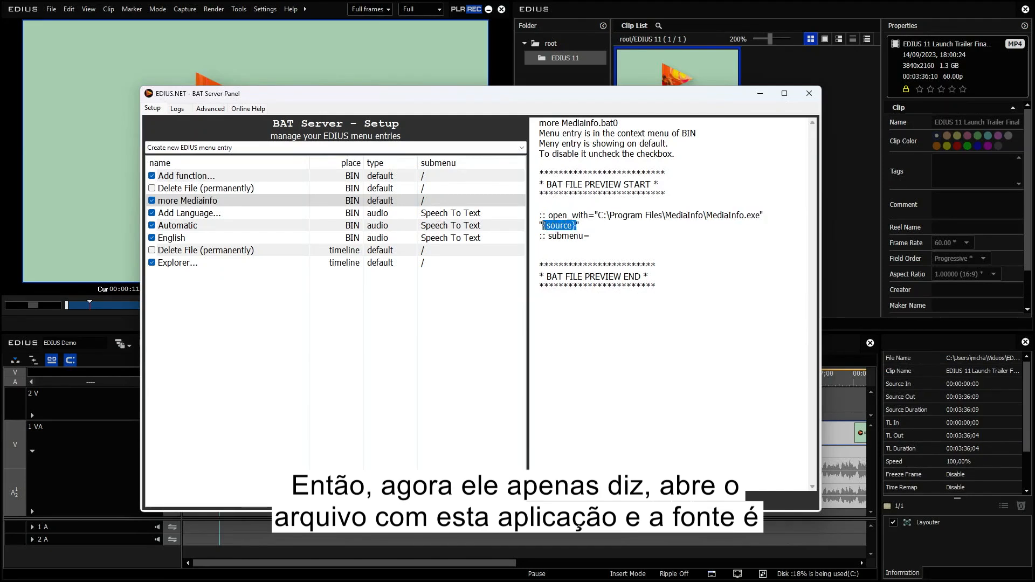
left_click(587, 227)
left_click_drag(552, 236, 570, 239)
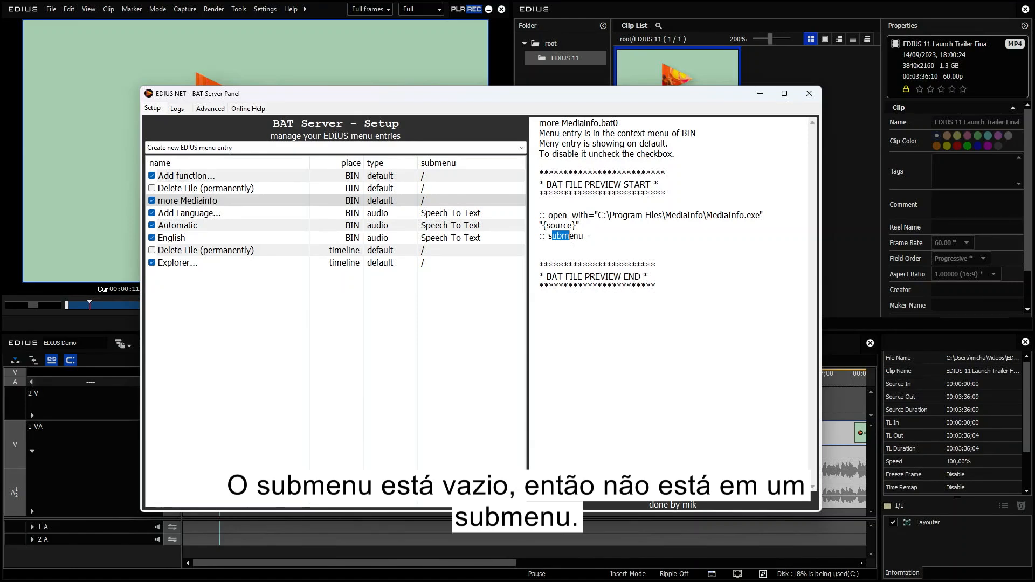
left_click(607, 236)
Minimize the panel and review the bin clip's context menu with its Speech To Text submenu.
left_click(760, 93)
right_click(672, 96)
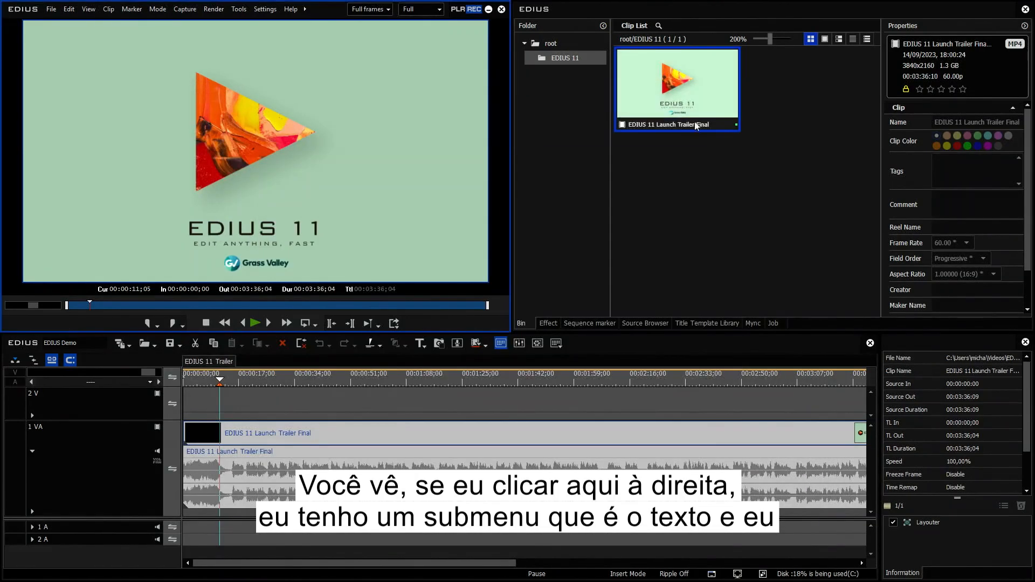
mouse_move(720, 538)
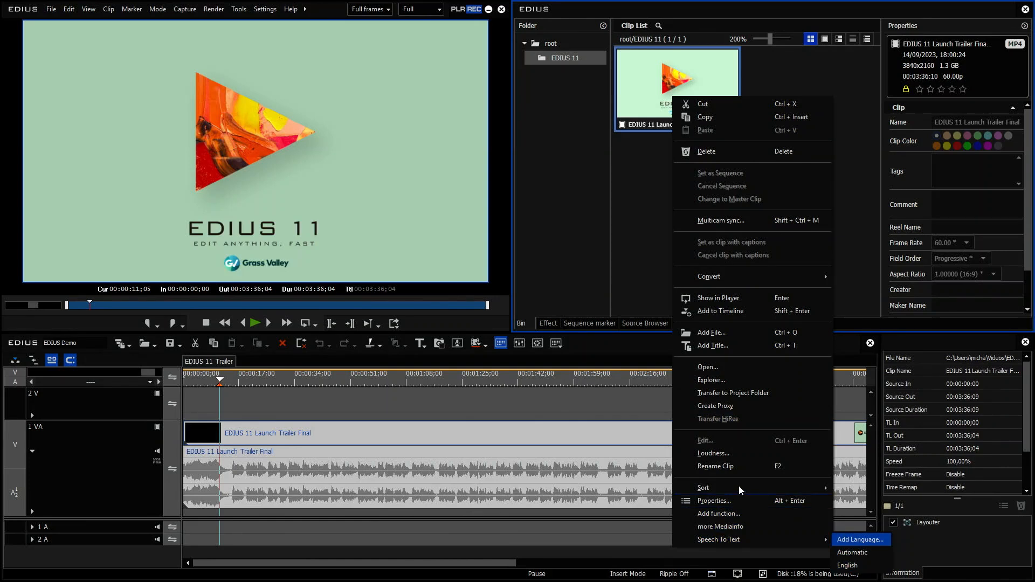
left_click(642, 85)
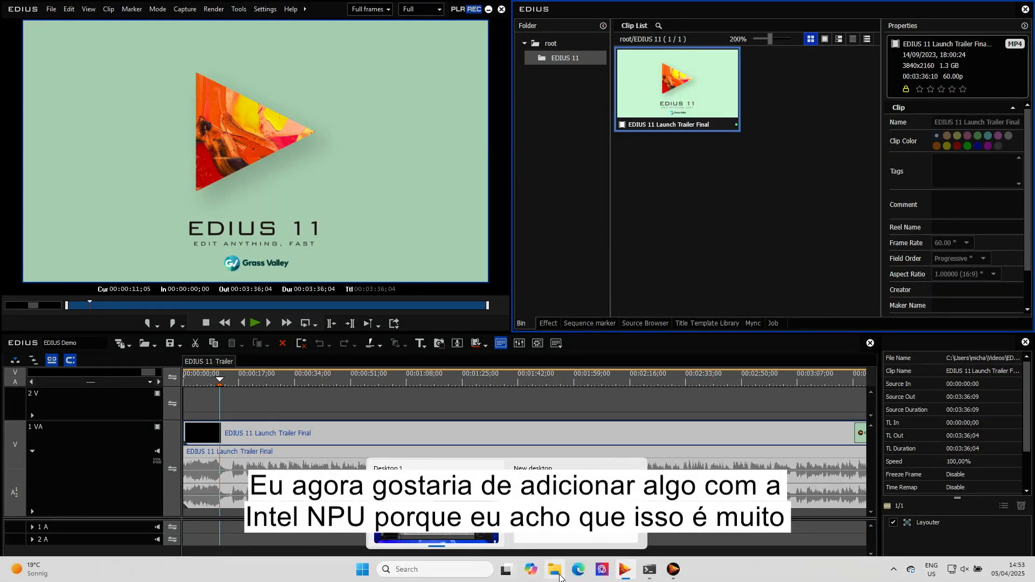
Reopen the BAT Server Panel and start a speech-to-text entry optimized for Intel NPU with Auto-Detect The Language.
left_click(674, 572)
left_click(232, 148)
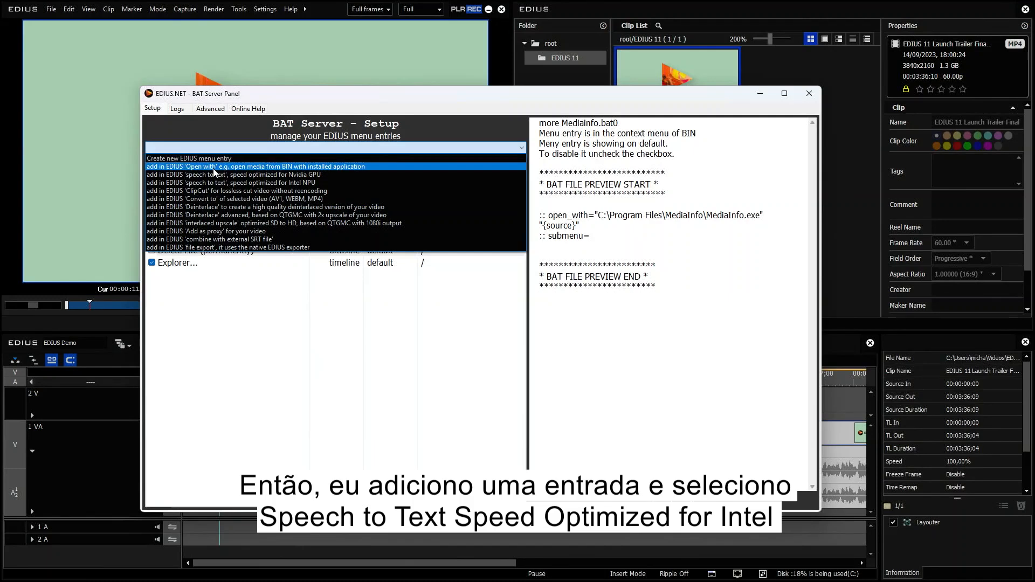
left_click(315, 183)
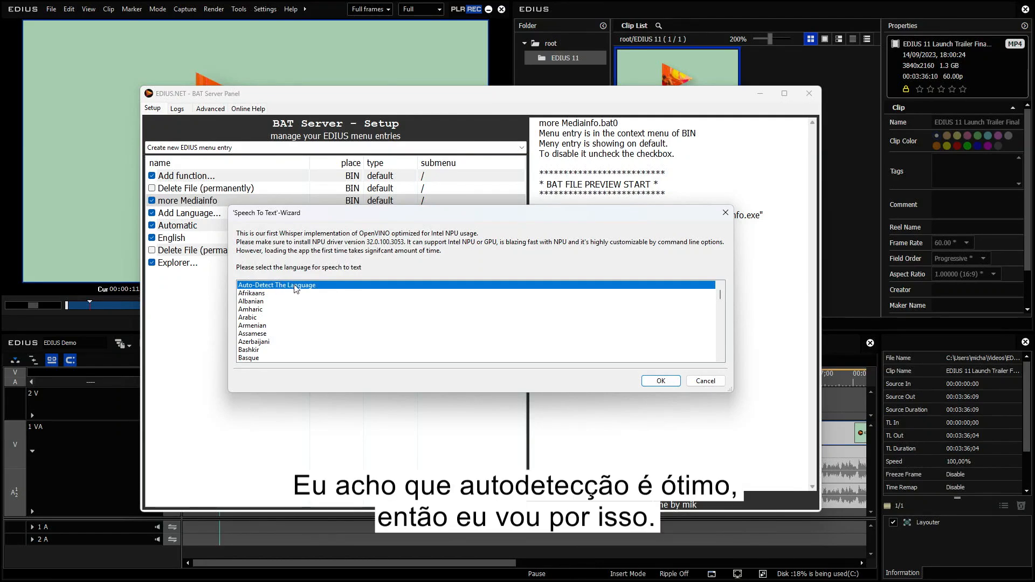
left_click(661, 381)
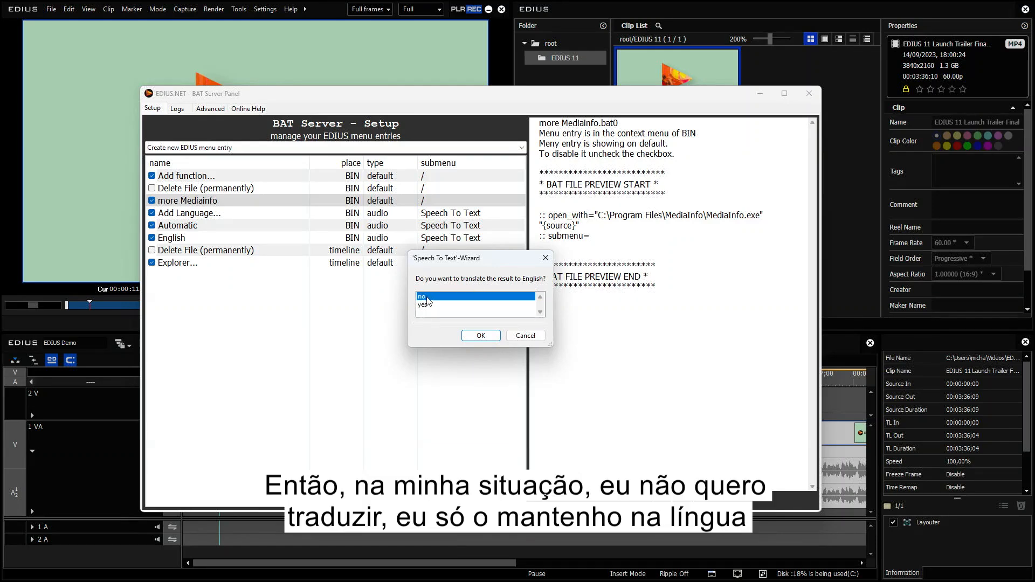
Choose no English translation, NPU hardware and BIN placement for the speech-to-text entry.
left_click(479, 336)
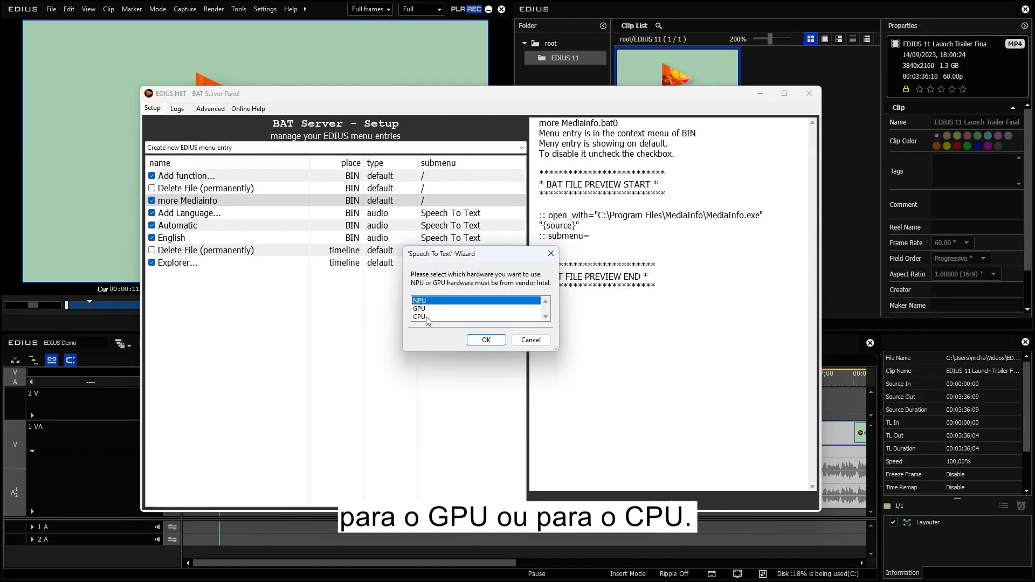
left_click(481, 340)
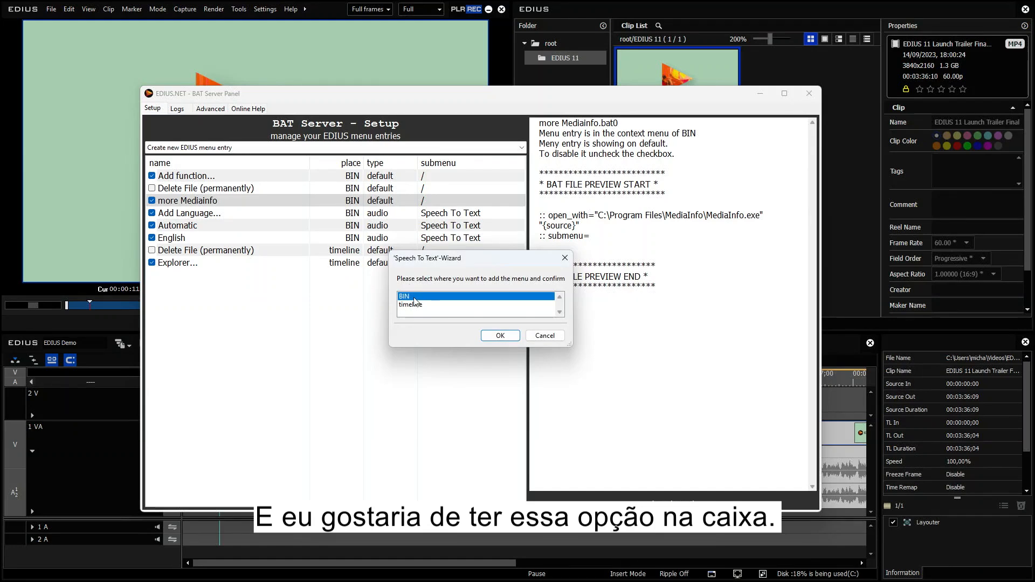
left_click(495, 338)
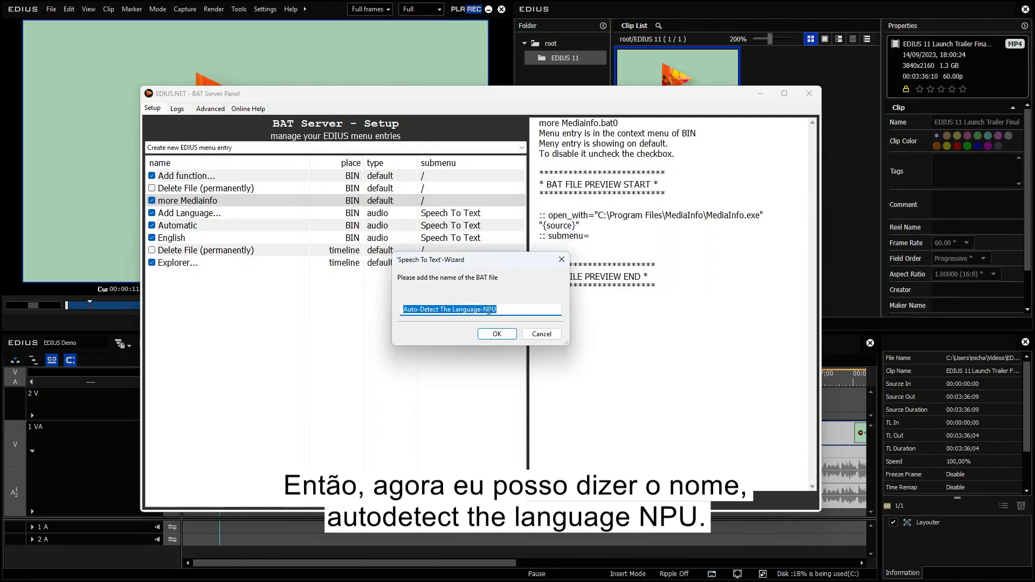
Name the speech-to-text BAT entry "Automatic intel NPU" and finish the wizard.
left_click(519, 310)
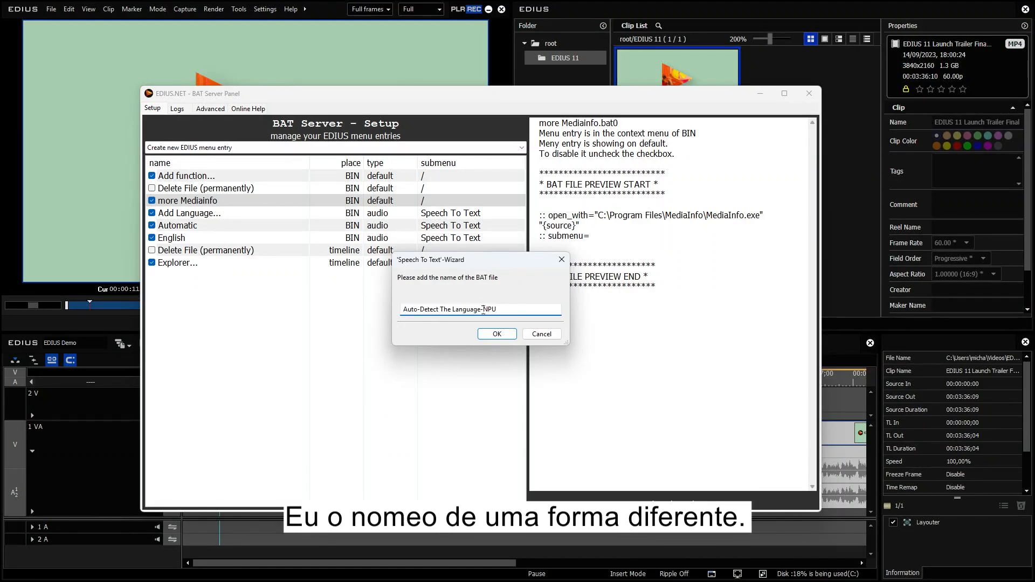
left_click_drag(483, 310, 405, 310)
key("BackSpace")
type("Auto")
type("ma")
type("tic ")
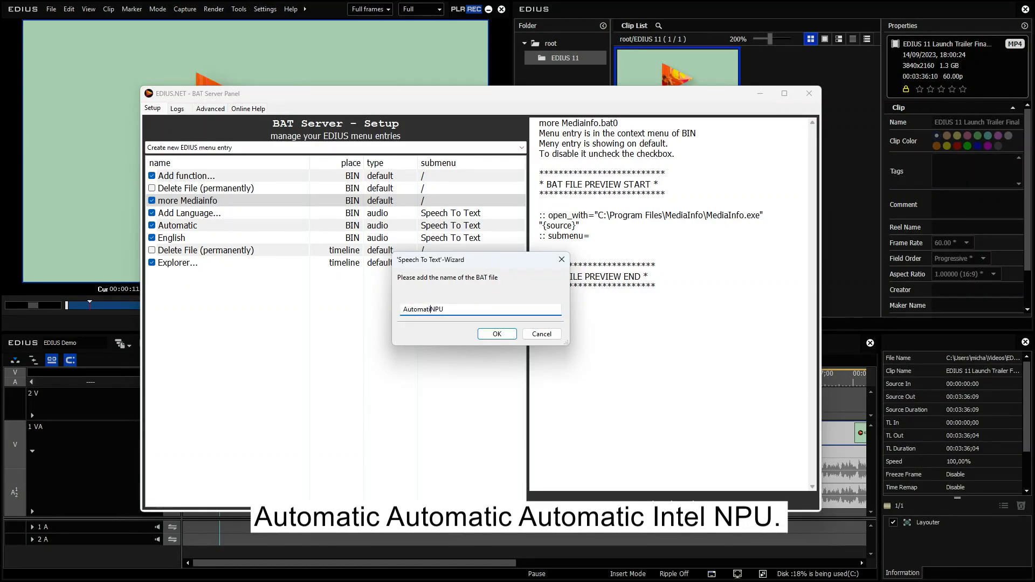
type("intel")
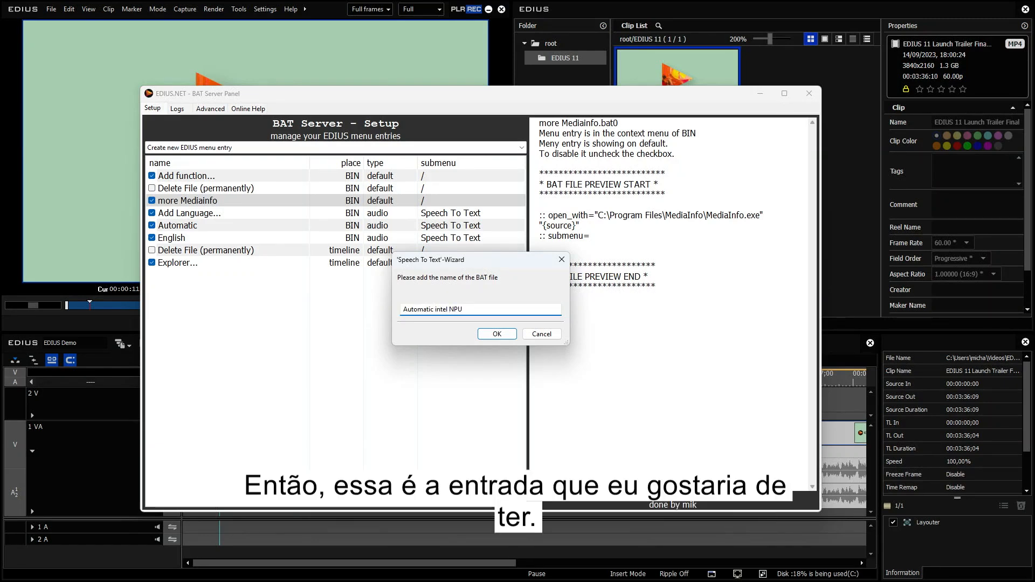
left_click(504, 335)
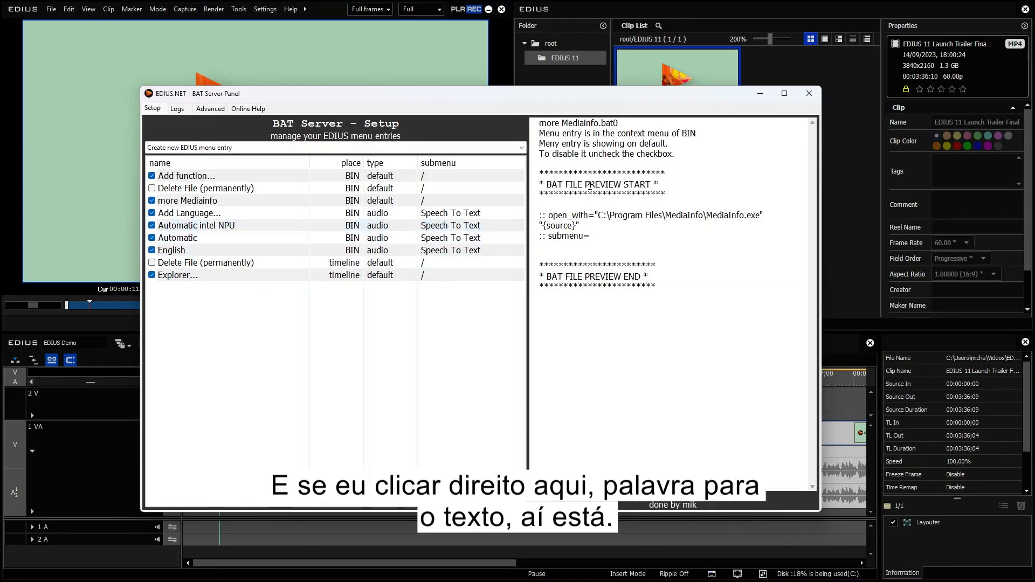
Run the Automatic intel NPU speech-to-text entry on the bin clip and move the BAT output window aside.
right_click(649, 61)
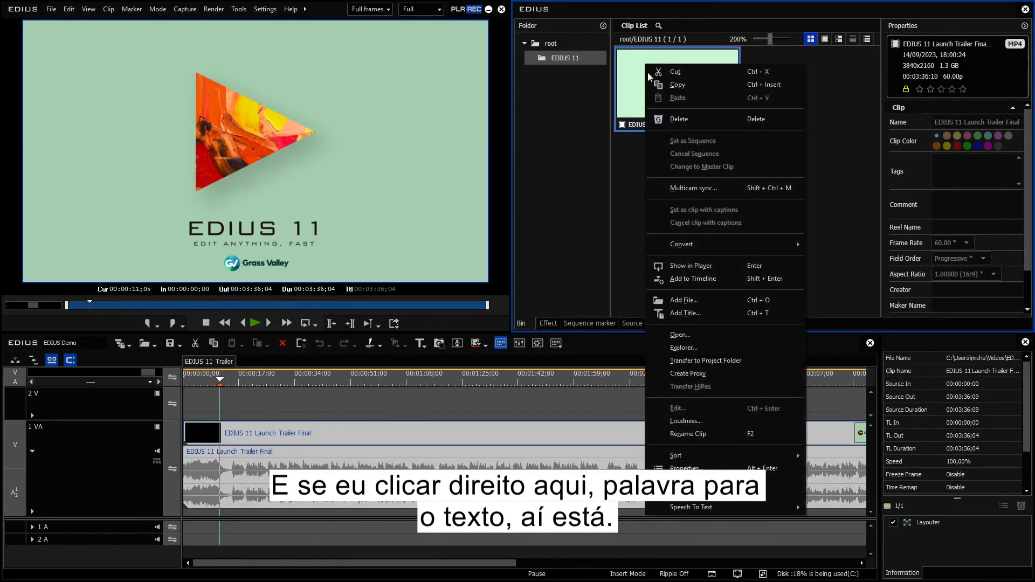
mouse_move(696, 510)
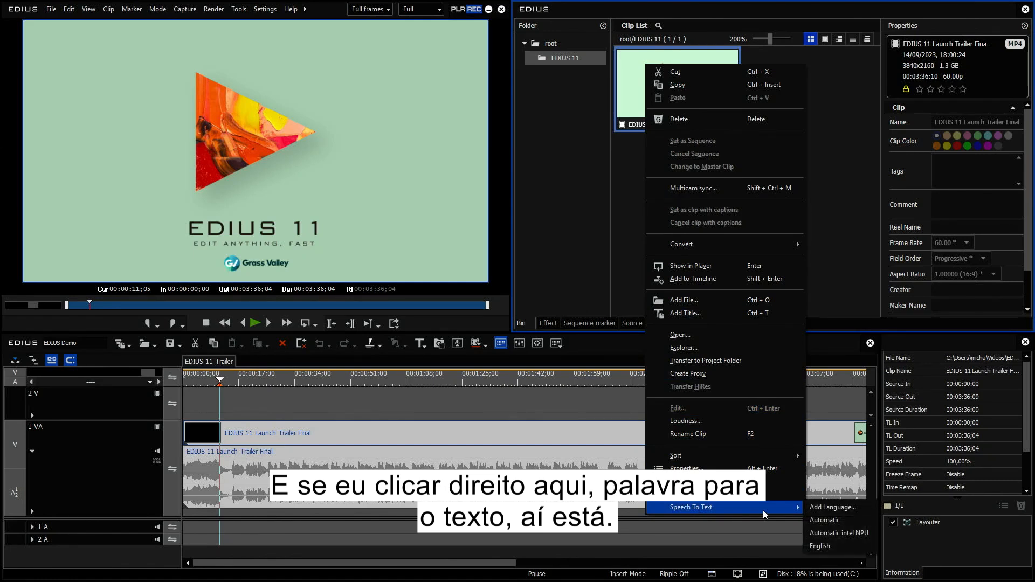
left_click(837, 533)
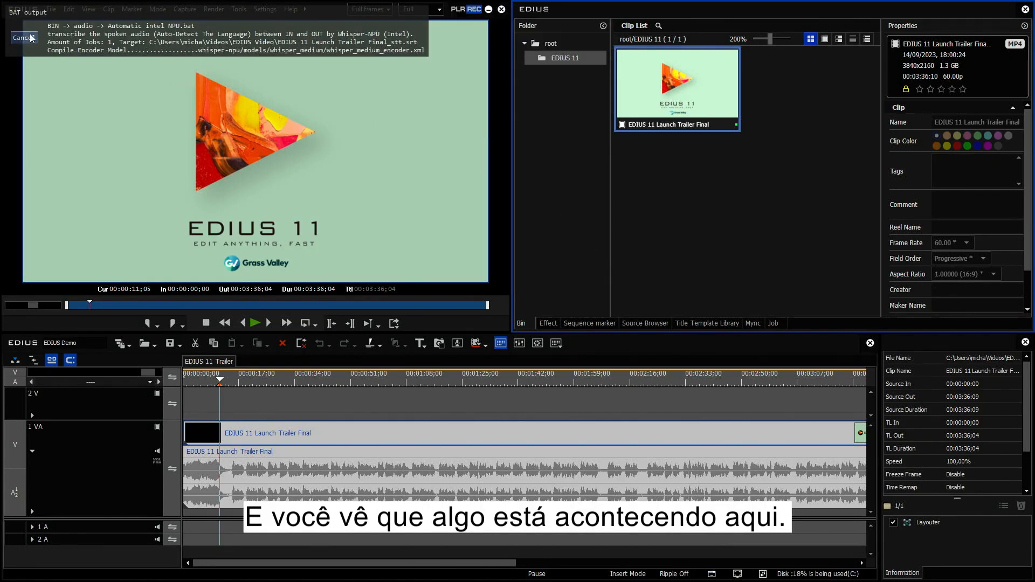
left_click_drag(39, 27, 53, 43)
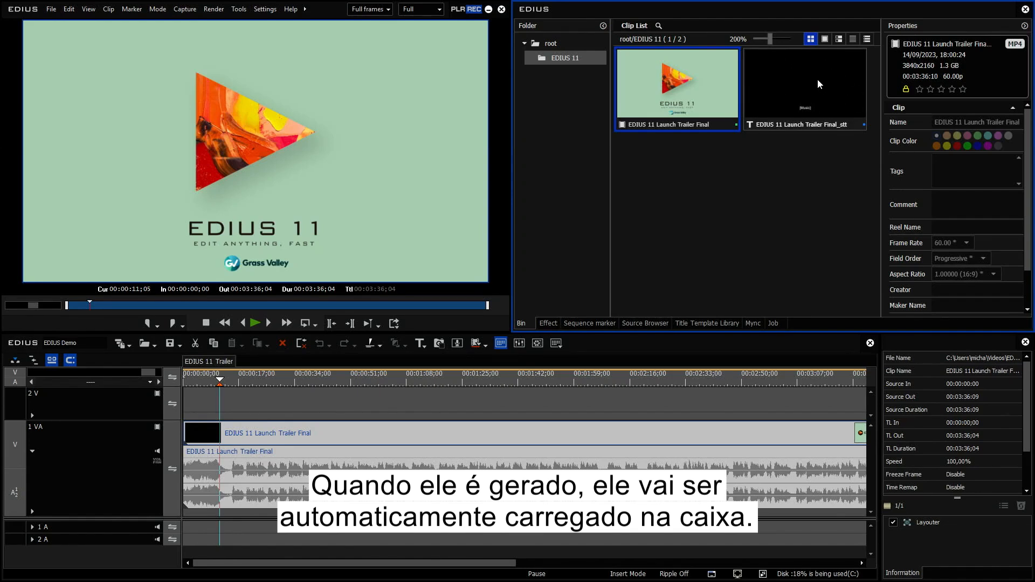
Place the generated subtitle clip on the 2 V track at the timeline start and play back to preview the subtitles.
left_click_drag(804, 76, 257, 398)
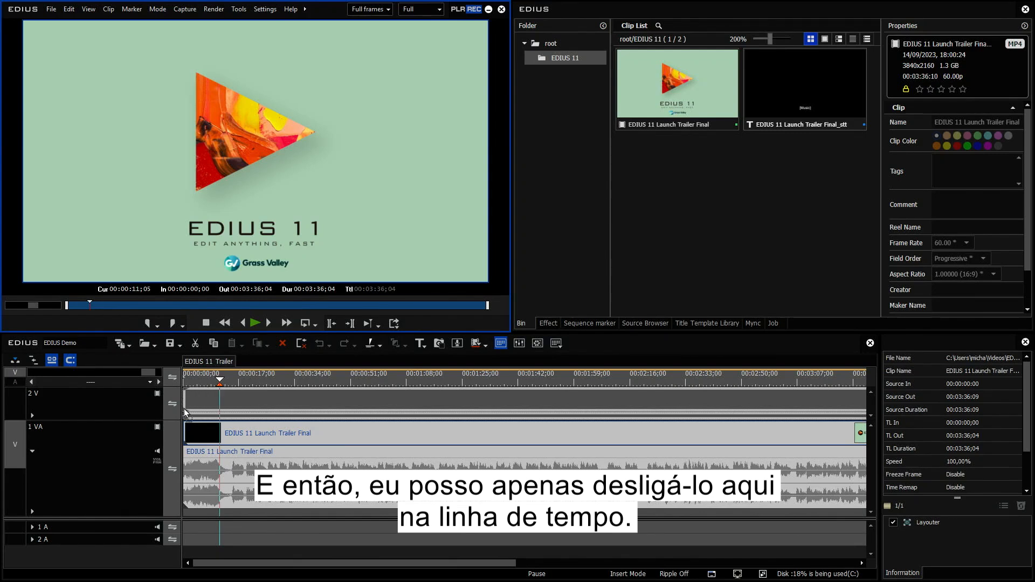
left_click_drag(185, 413, 187, 410)
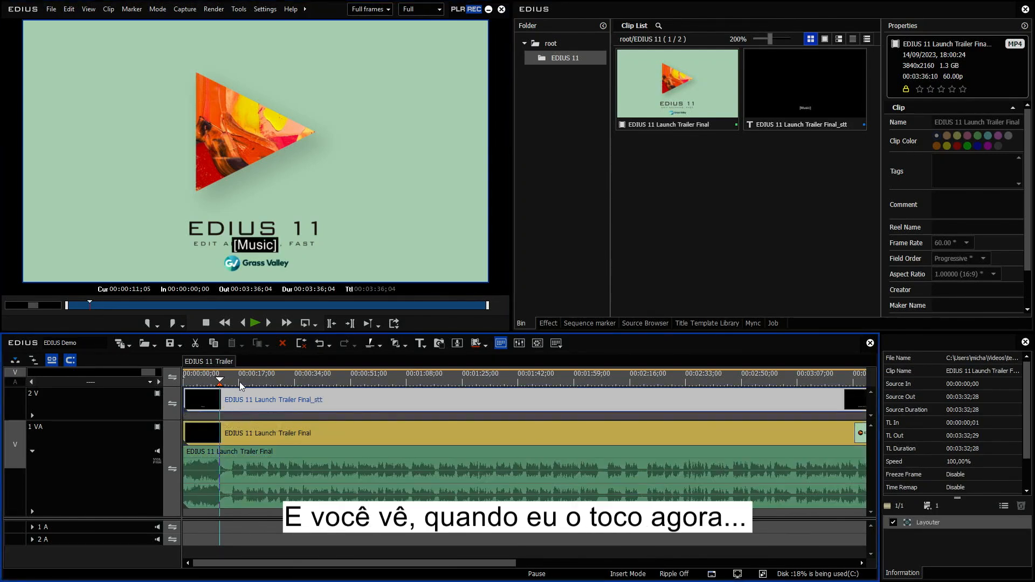
left_click(254, 322)
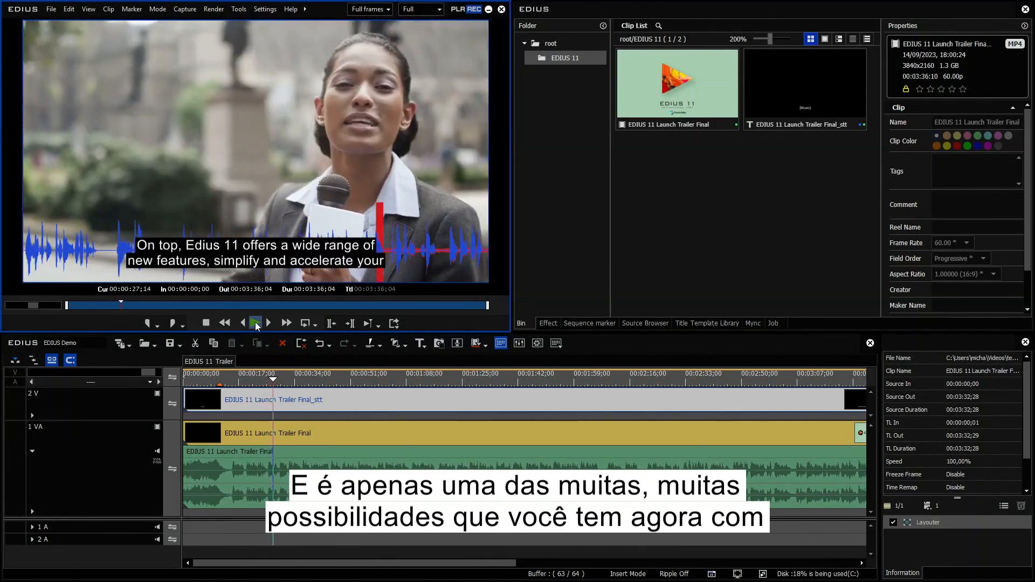
left_click(256, 323)
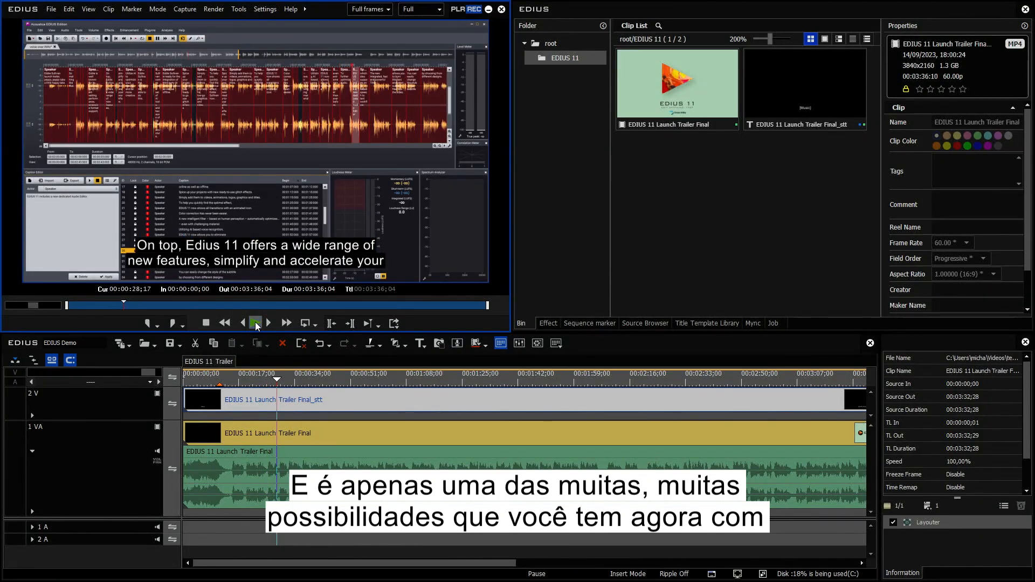
Delete the subtitle clip from the timeline and from the bin.
left_click(221, 381)
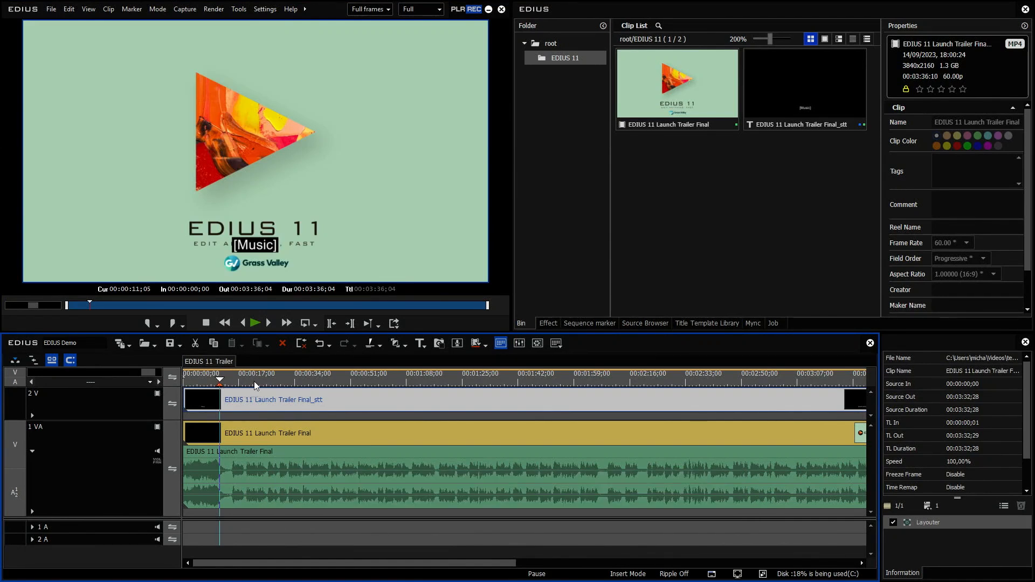
left_click(157, 395)
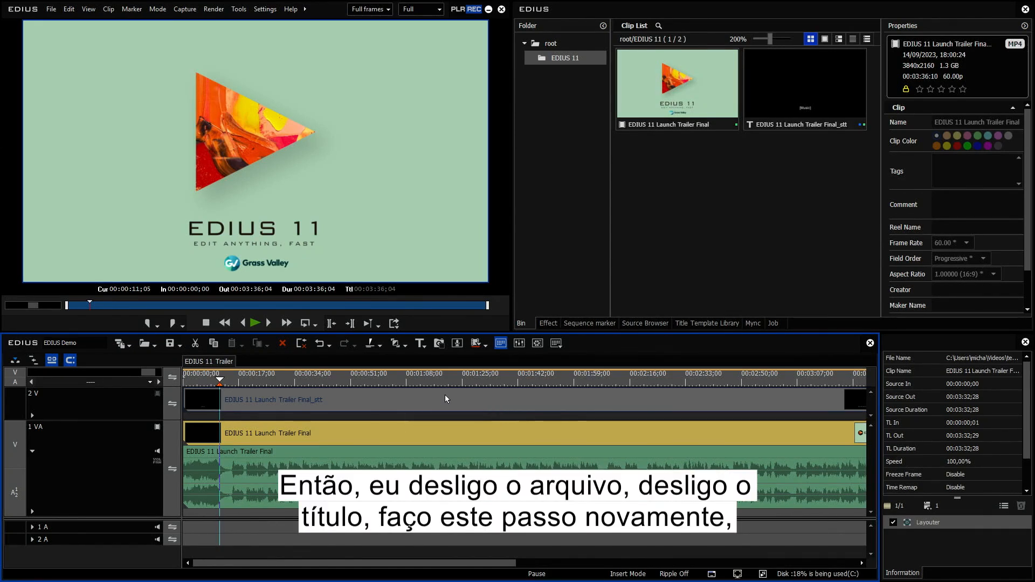
key("Delete")
left_click(765, 72)
key("Delete")
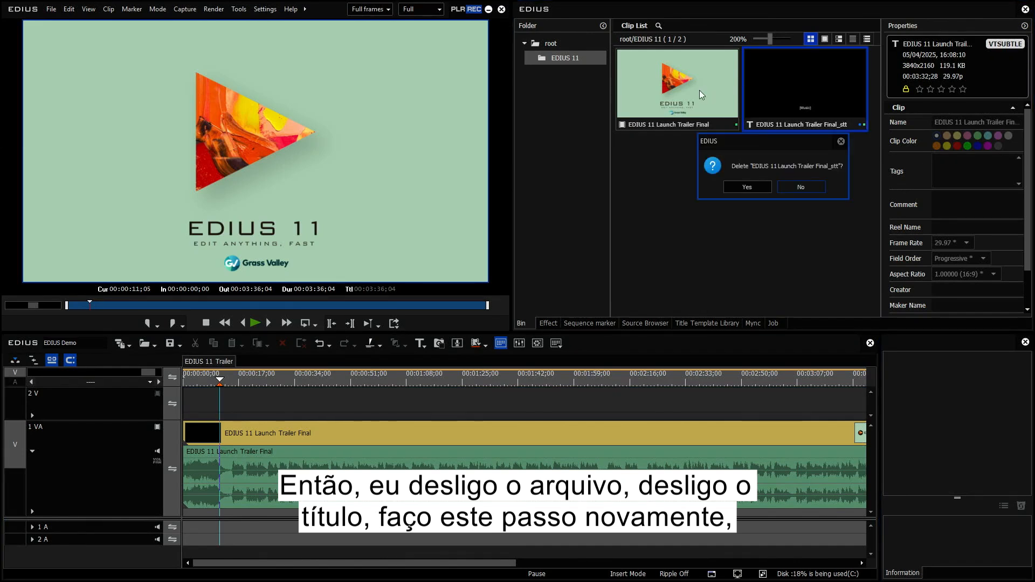
left_click(753, 186)
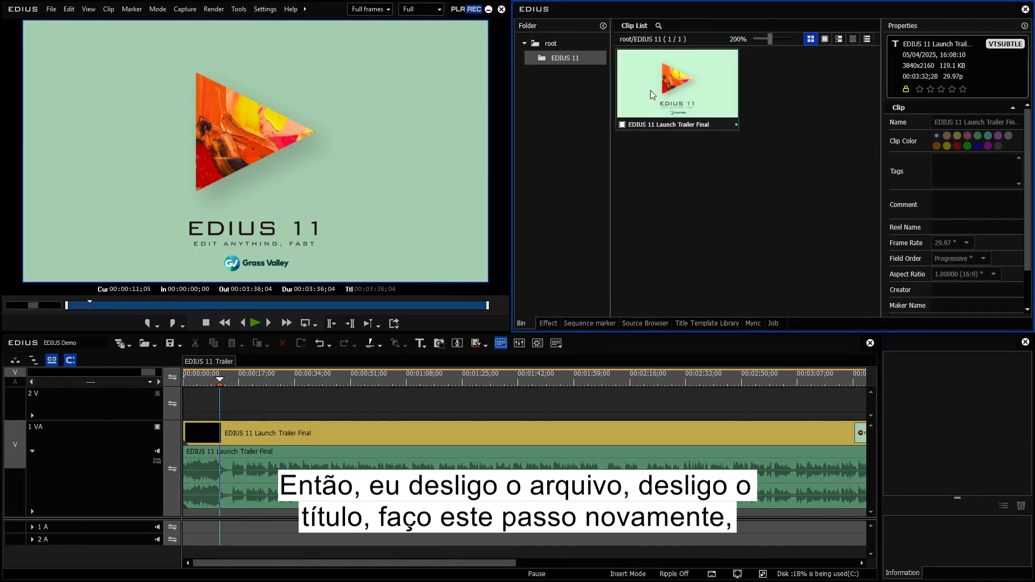
Open Task Manager and show its NPU performance graph.
mouse_move(627, 578)
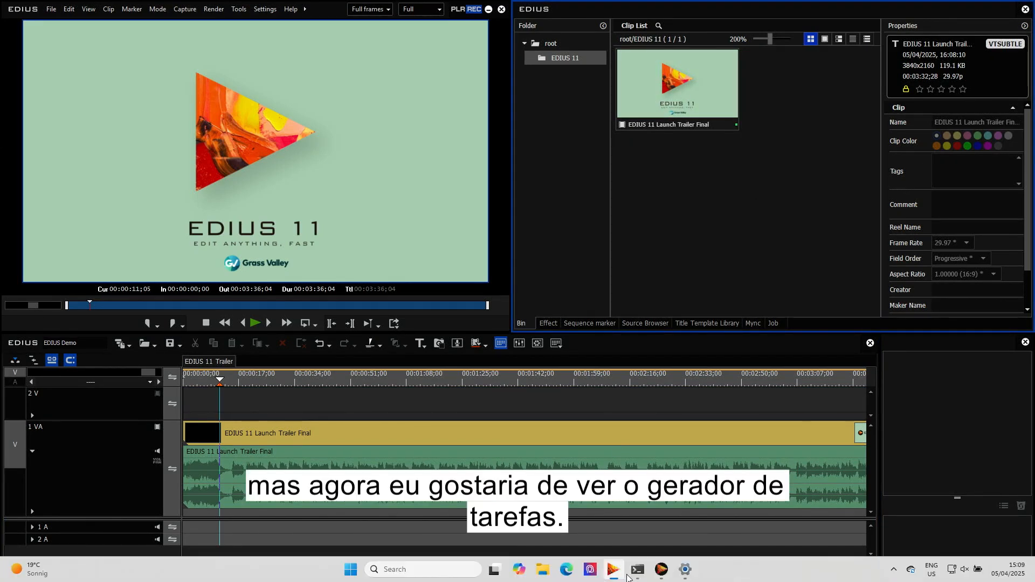
mouse_move(684, 570)
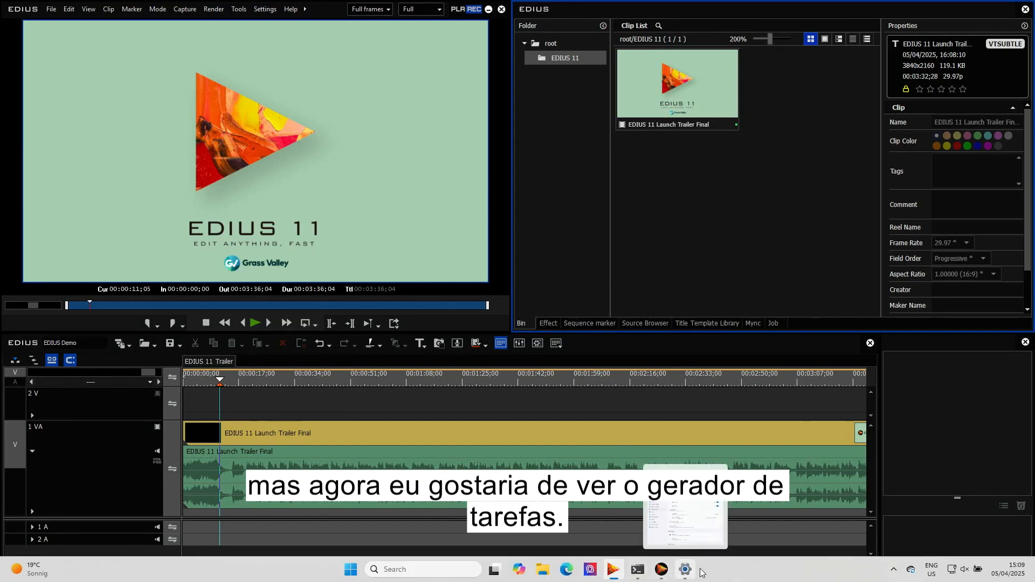
right_click(700, 572)
left_click(745, 528)
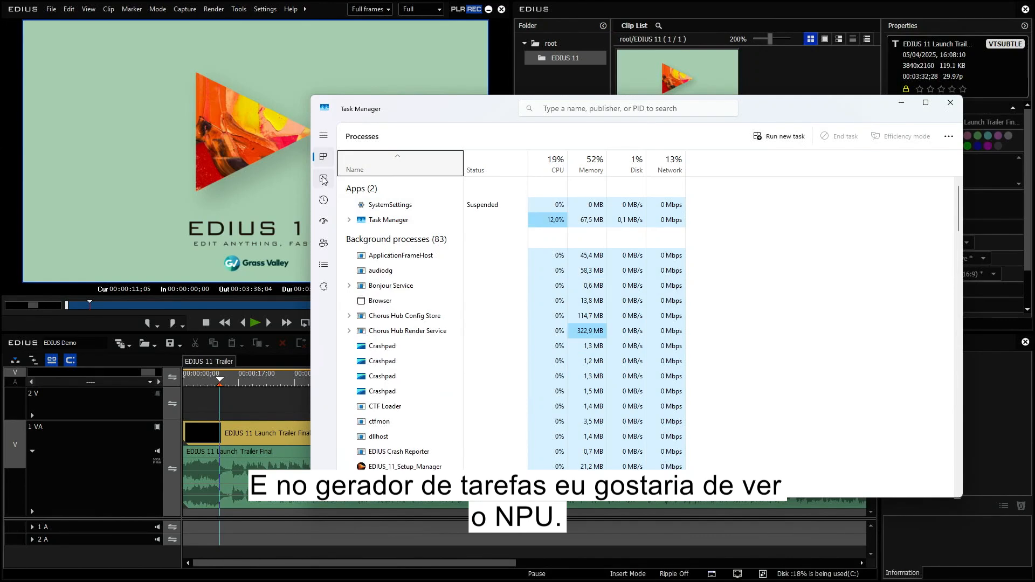
left_click(323, 179)
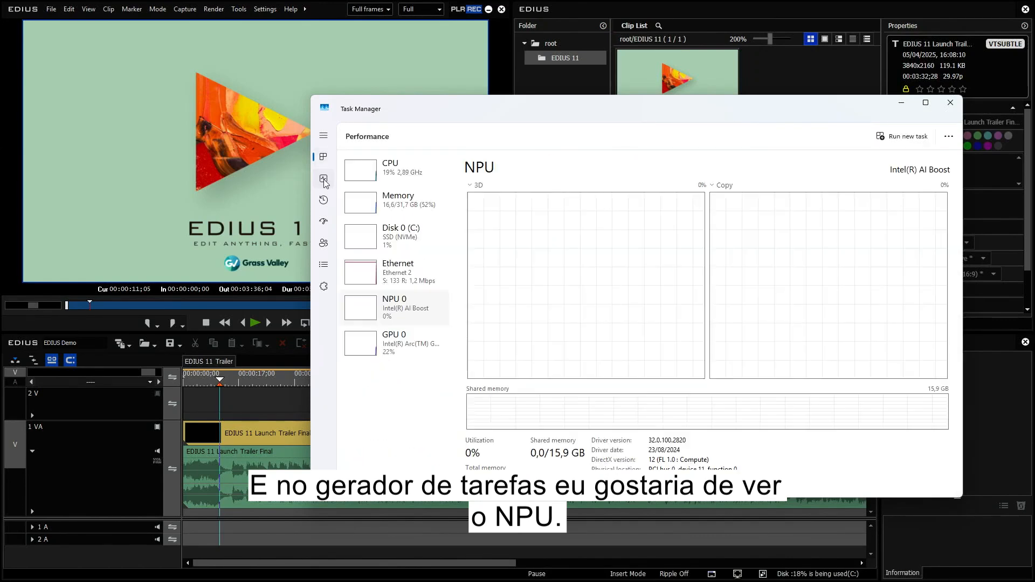
left_click_drag(613, 108, 655, 131)
Run the Automatic intel NPU entry on the bin clip again and bring Task Manager forward to monitor the NPU.
right_click(639, 60)
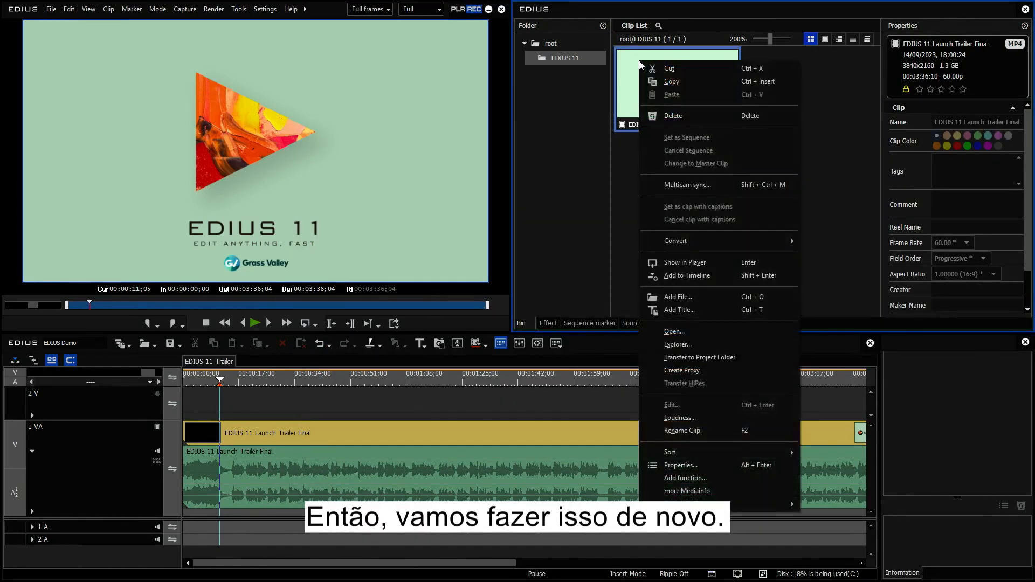
mouse_move(719, 503)
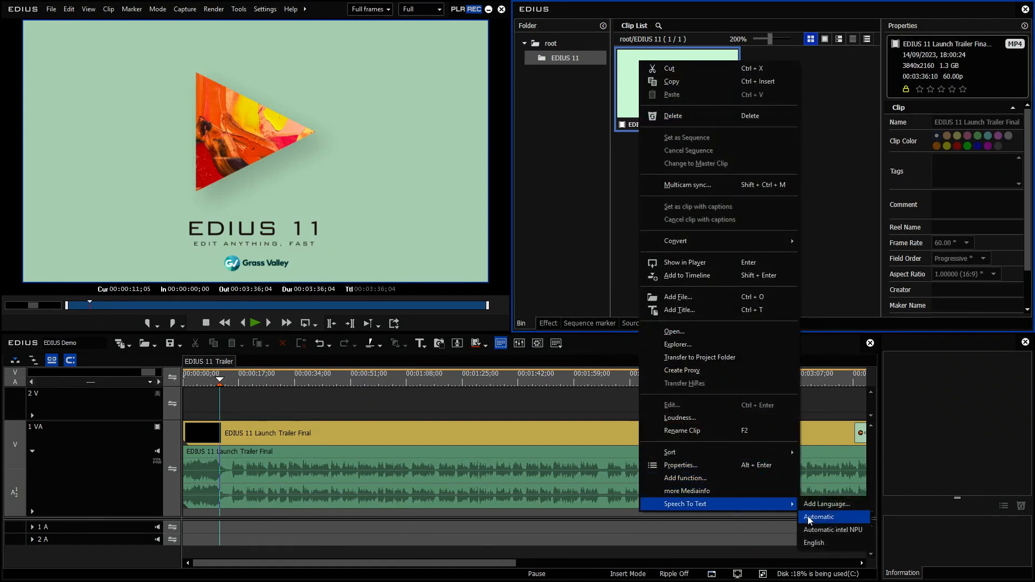
left_click(842, 532)
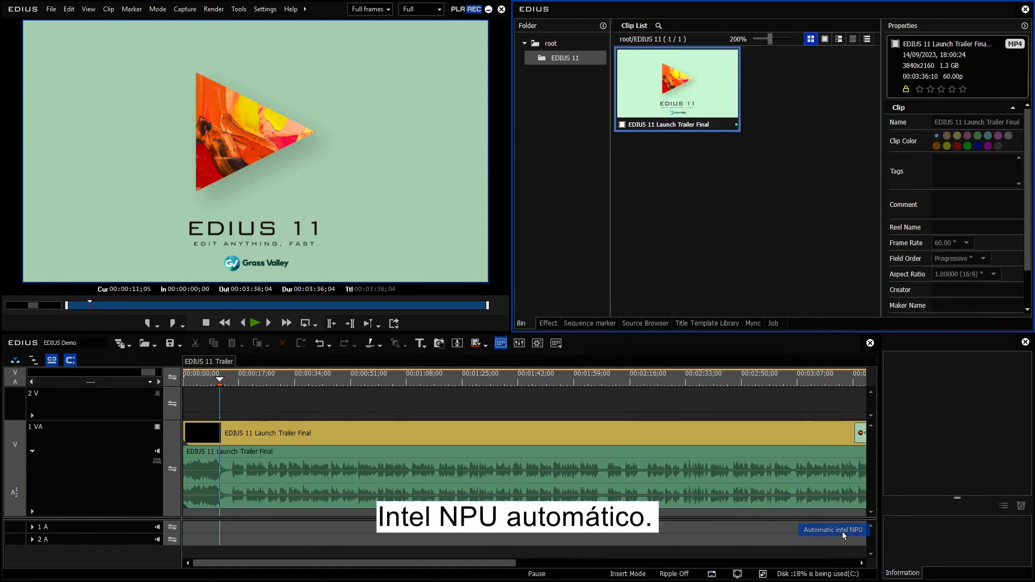
left_click(696, 576)
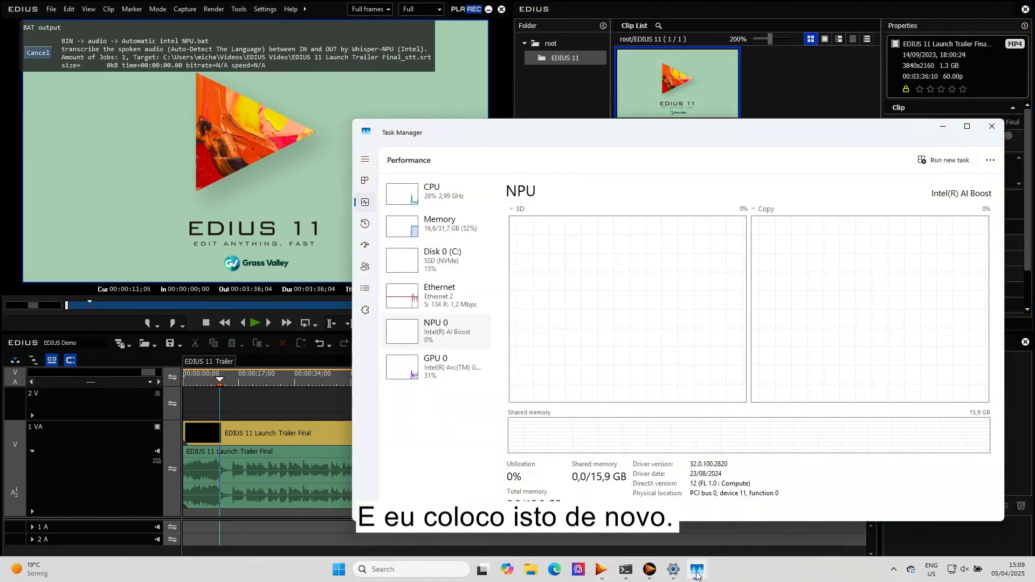
left_click_drag(576, 135, 517, 130)
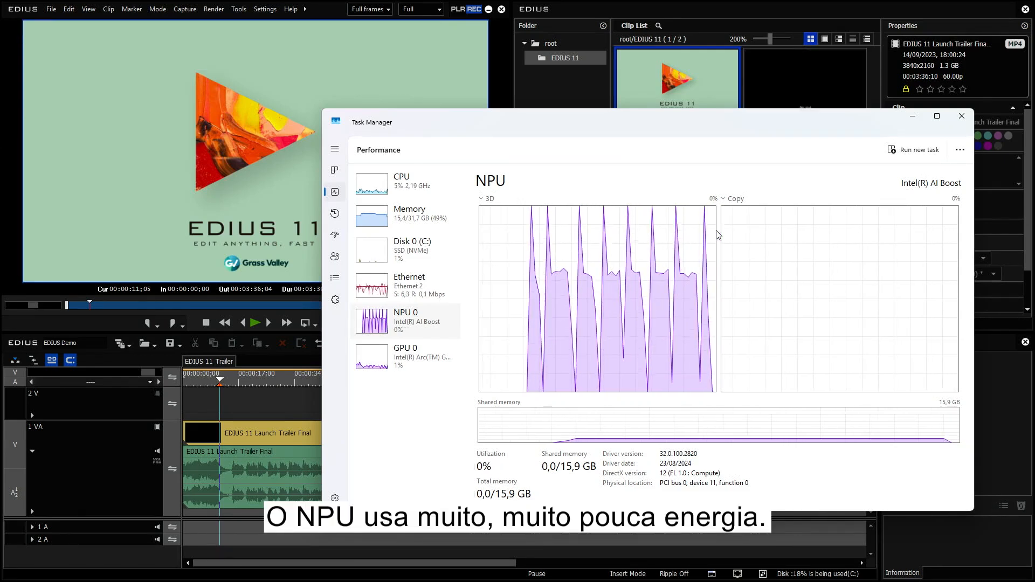
Minimize Task Manager and place the new subtitle clip on the 2 V track.
left_click(915, 117)
left_click(804, 96)
left_click_drag(777, 82, 189, 410)
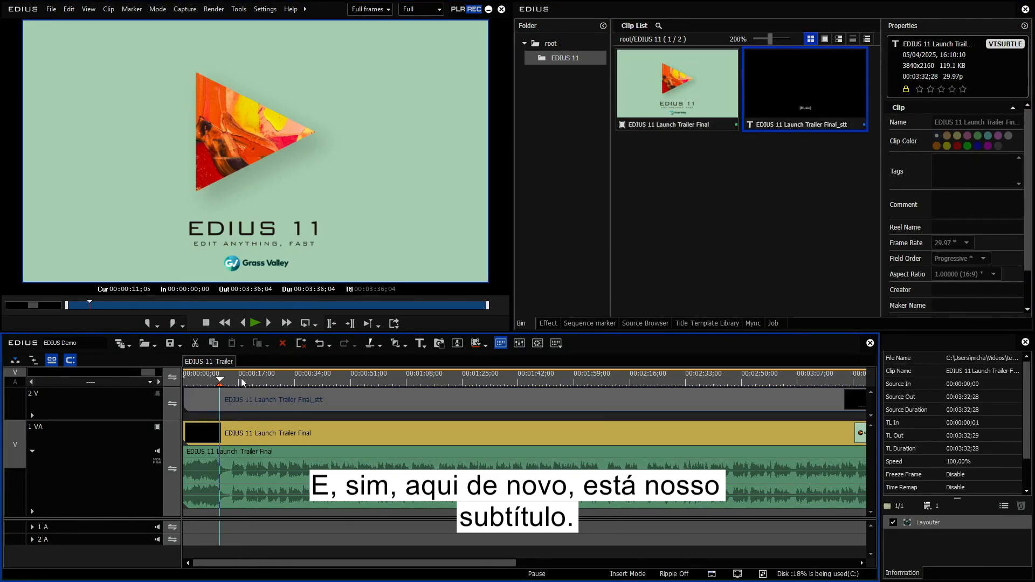
Scrub through the timeline with the subtitle track and return the cursor to the start.
left_click_drag(238, 376, 722, 377)
left_click(157, 394)
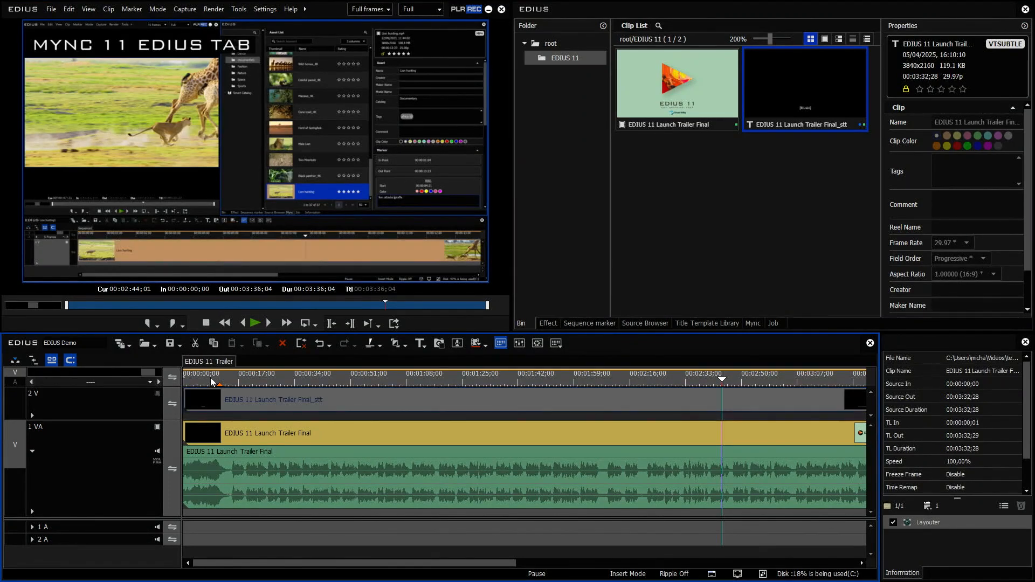
left_click(219, 379)
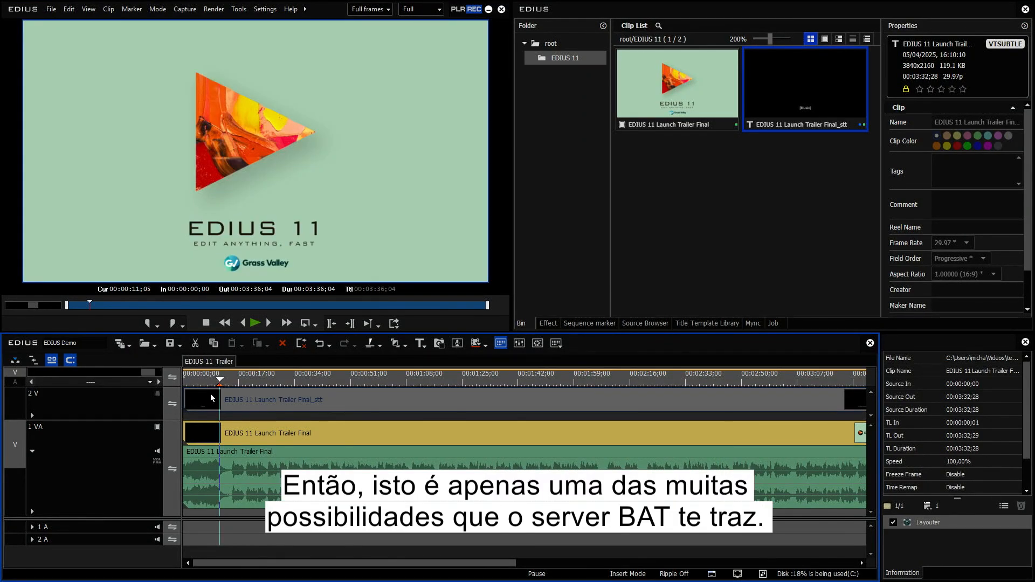